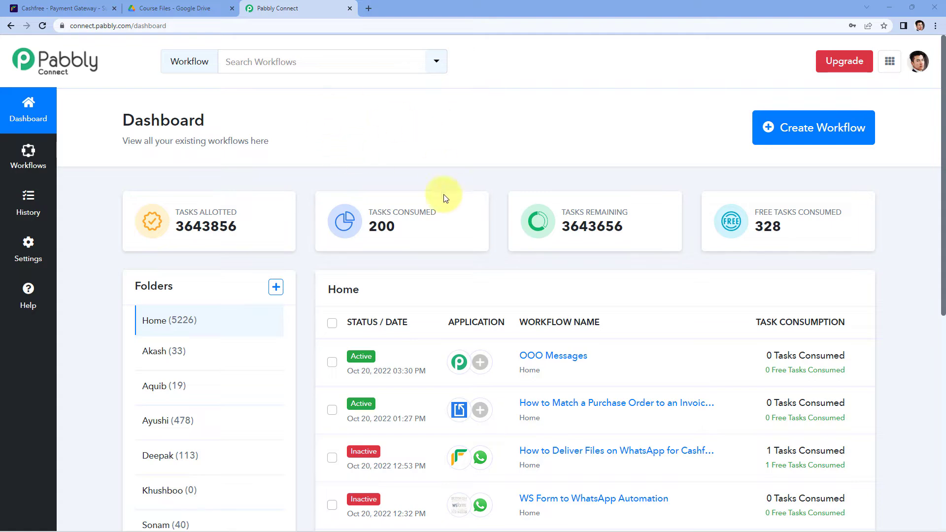
Step: Create a new workflow named 'Cashfree to Google Drive', capitalising the G in Google
{"action": "left_click", "coordinate": [787, 139]}
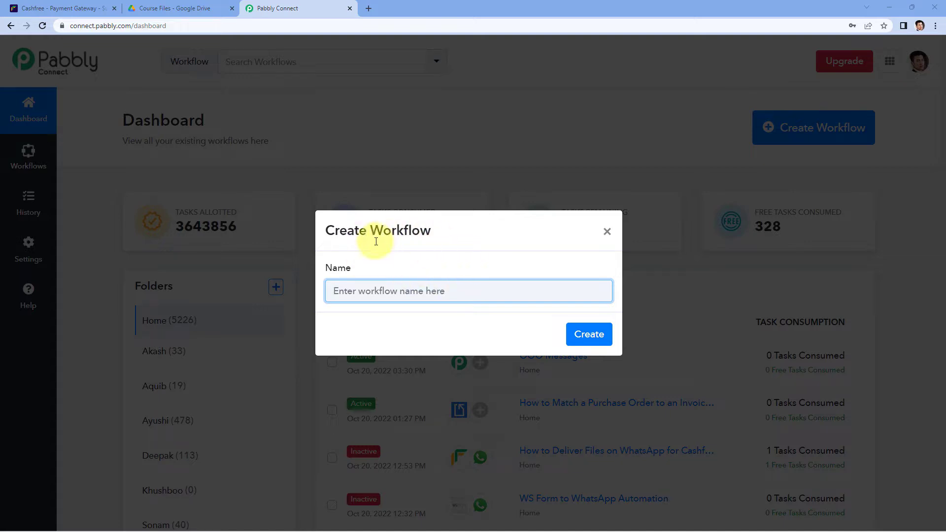
{"action": "type", "text": "Cash"}
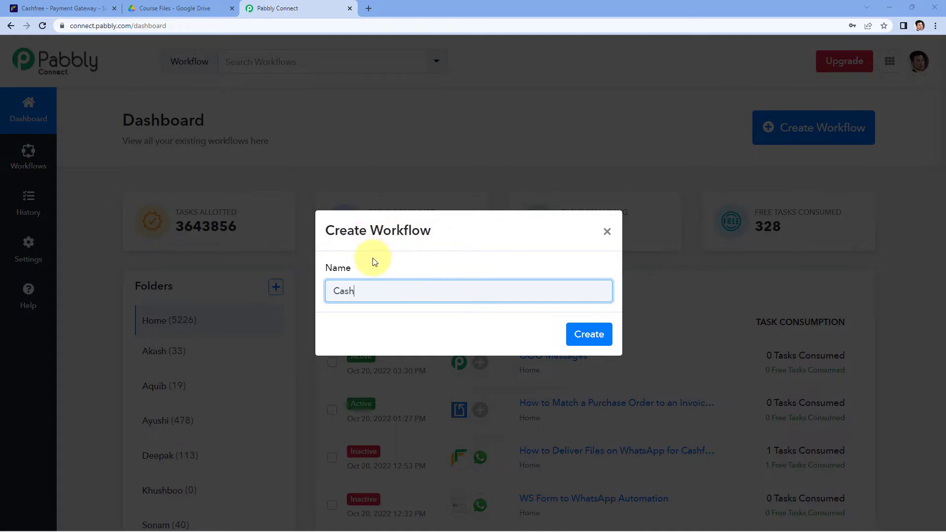
{"action": "type", "text": "free to google Drive"}
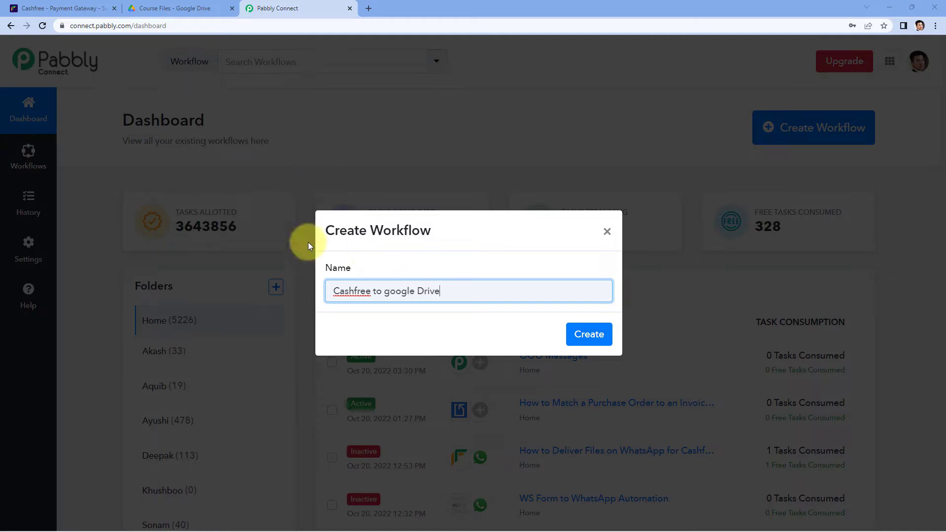
{"action": "left_click", "coordinate": [389, 291]}
{"action": "key", "text": "BackSpace"}
{"action": "type", "text": "G"}
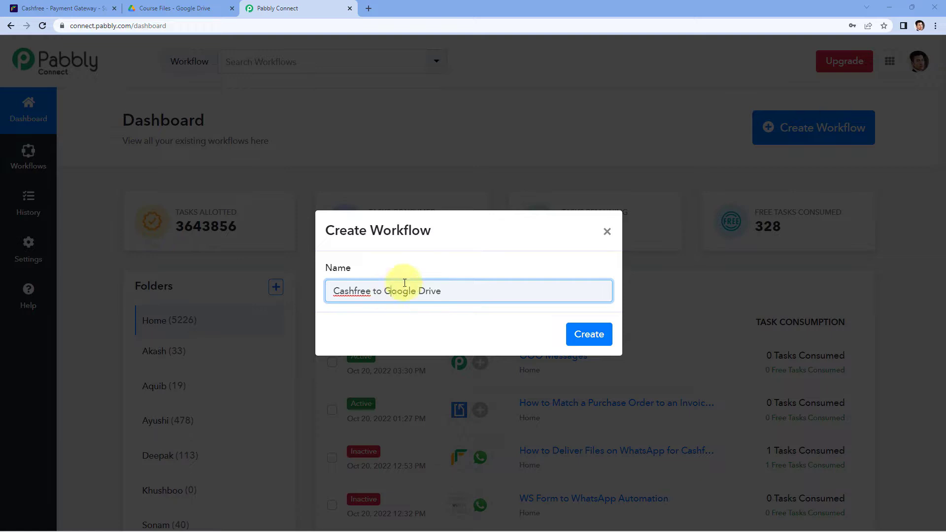
{"action": "left_click", "coordinate": [590, 347]}
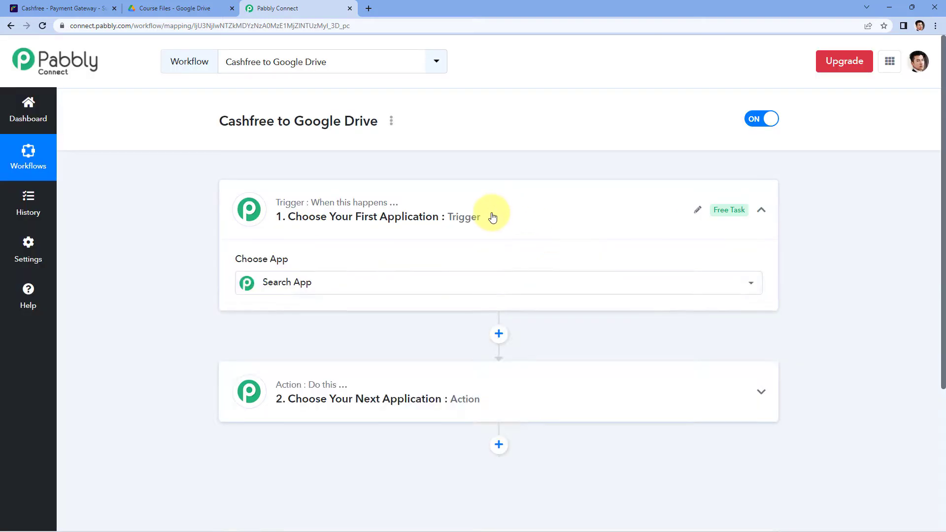
{"action": "left_click", "coordinate": [517, 216]}
{"action": "scroll", "coordinate": [184, 216], "scroll_direction": "down", "scroll_amount": 1}
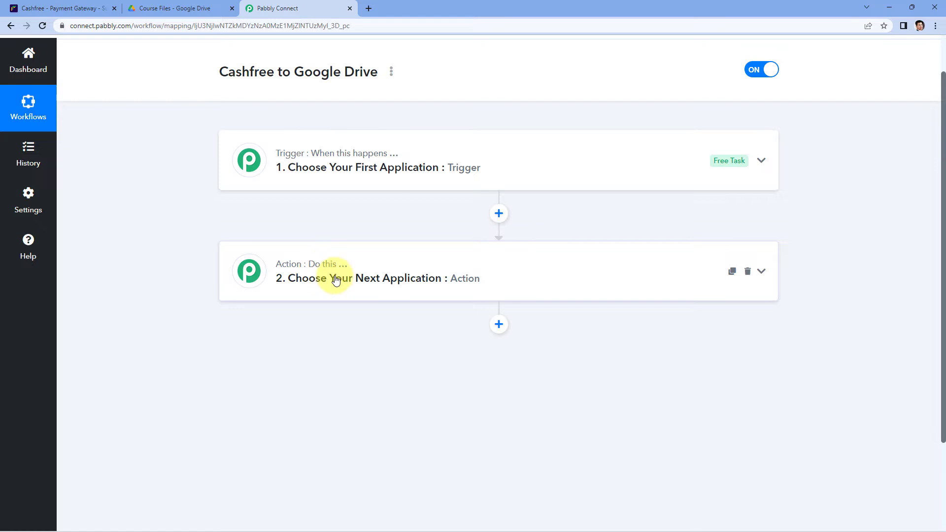
{"action": "left_click", "coordinate": [450, 164]}
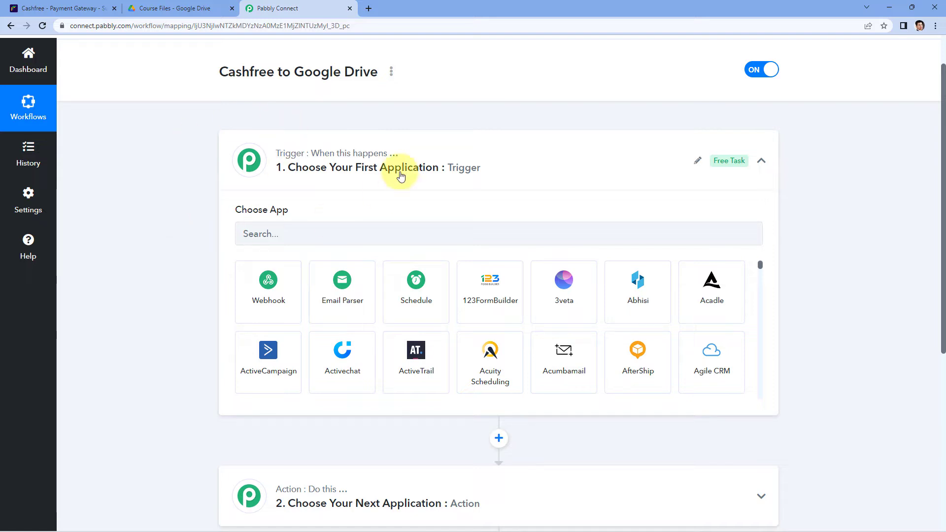
Step: Set the trigger app to Cashfree with the 'Payment via Form' trigger event
{"action": "scroll", "coordinate": [406, 163], "scroll_direction": "down", "scroll_amount": 1}
{"action": "left_click", "coordinate": [327, 186]}
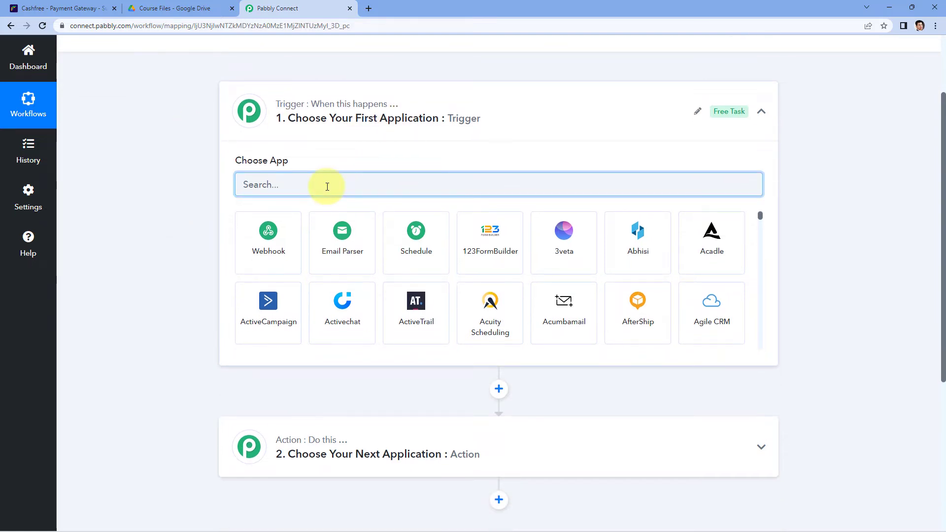
{"action": "type", "text": "Cashfree"}
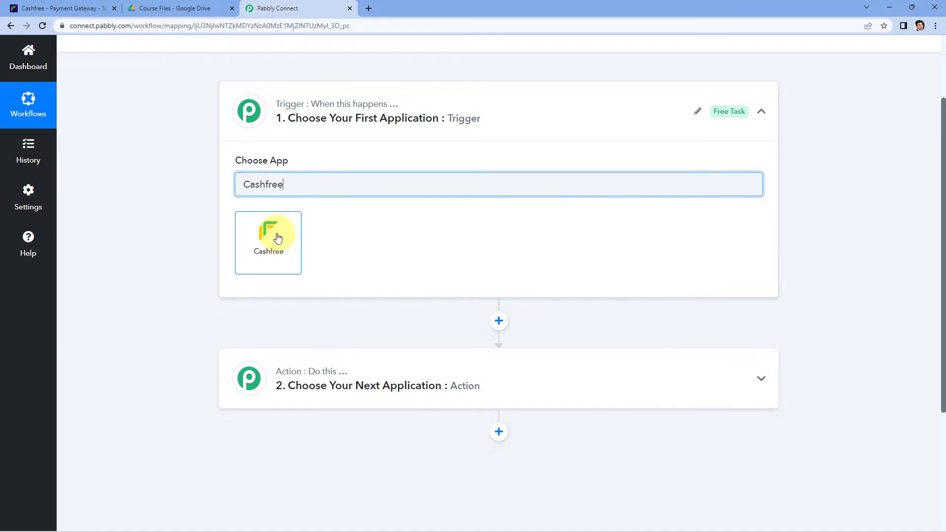
{"action": "left_click", "coordinate": [272, 238]}
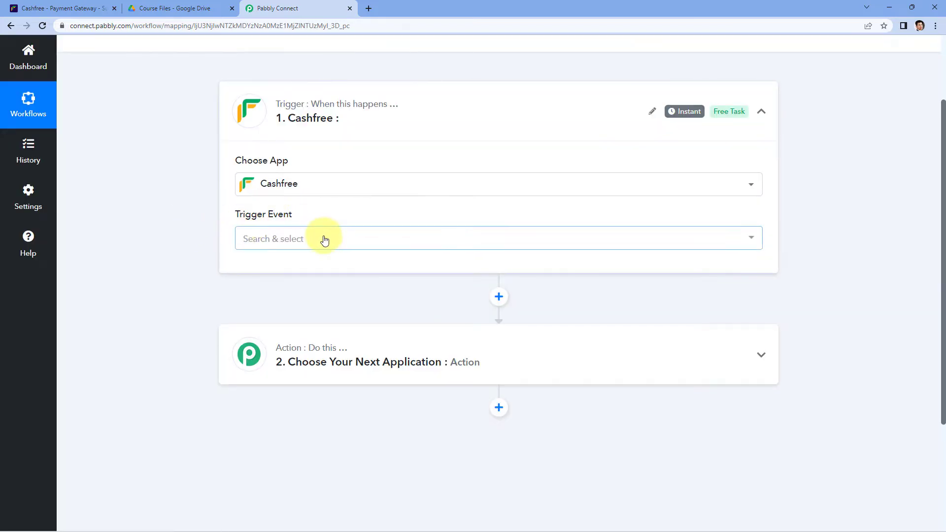
{"action": "left_click", "coordinate": [324, 238]}
{"action": "scroll", "coordinate": [197, 244], "scroll_direction": "down", "scroll_amount": 1}
{"action": "scroll", "coordinate": [193, 244], "scroll_direction": "down", "scroll_amount": 1}
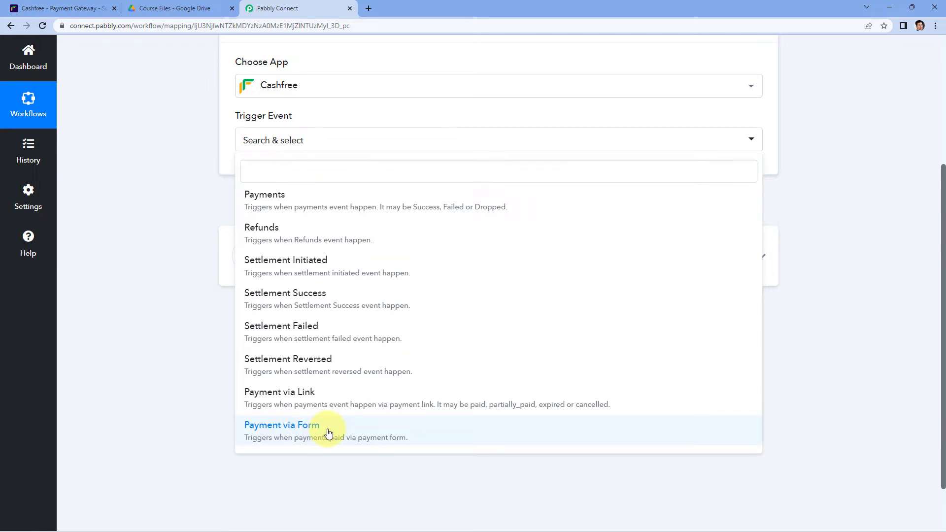
{"action": "left_click", "coordinate": [328, 434]}
Step: Copy the trigger's webhook URL and read the webhook setup instructions
{"action": "scroll", "coordinate": [190, 168], "scroll_direction": "up", "scroll_amount": 1}
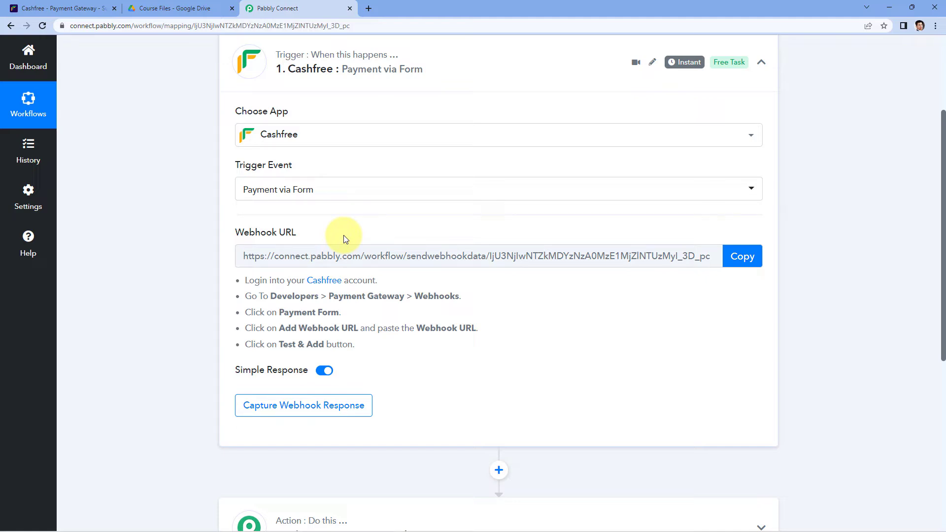
{"action": "left_click", "coordinate": [744, 256]}
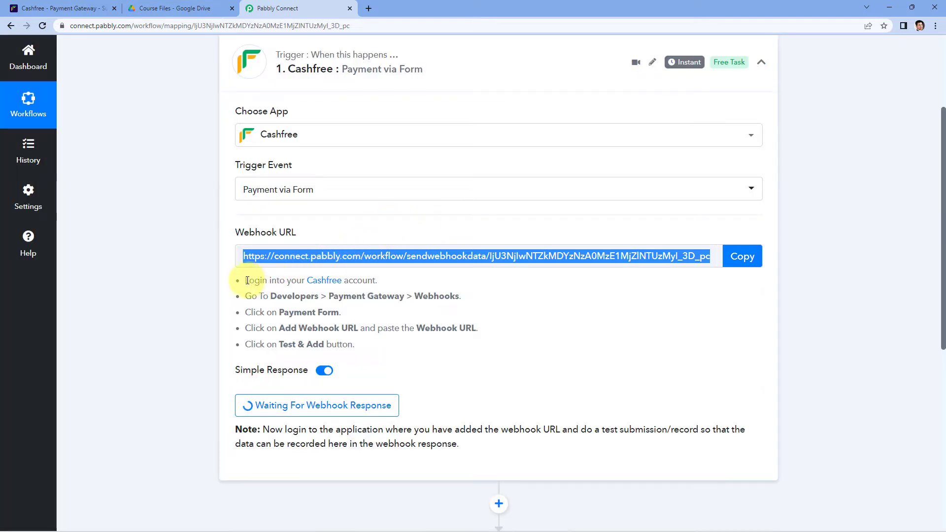
{"action": "left_click_drag", "start_coordinate": [243, 276], "coordinate": [359, 342]}
{"action": "left_click", "coordinate": [359, 344]}
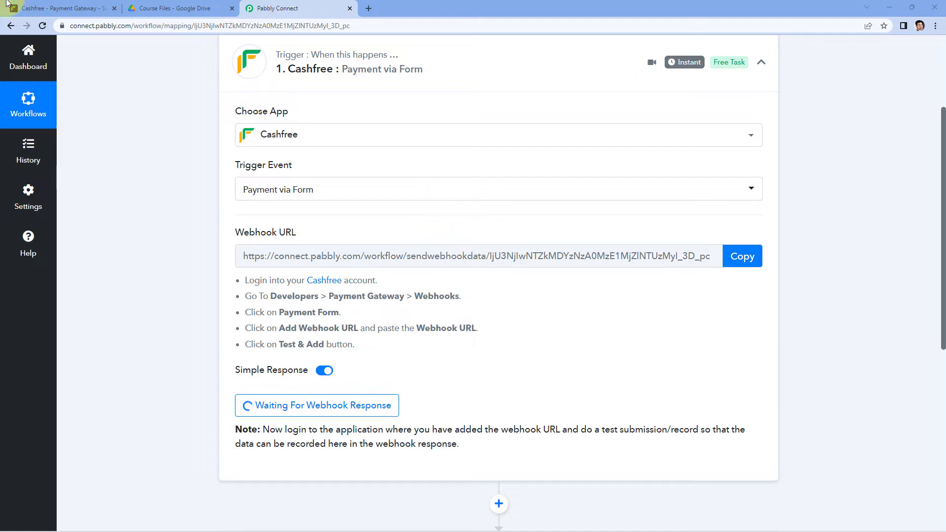
Step: In Cashfree's test environment, bring up the Add Webhook form under Payment Gateway > Webhooks > Payment Form
{"action": "left_click", "coordinate": [57, 8]}
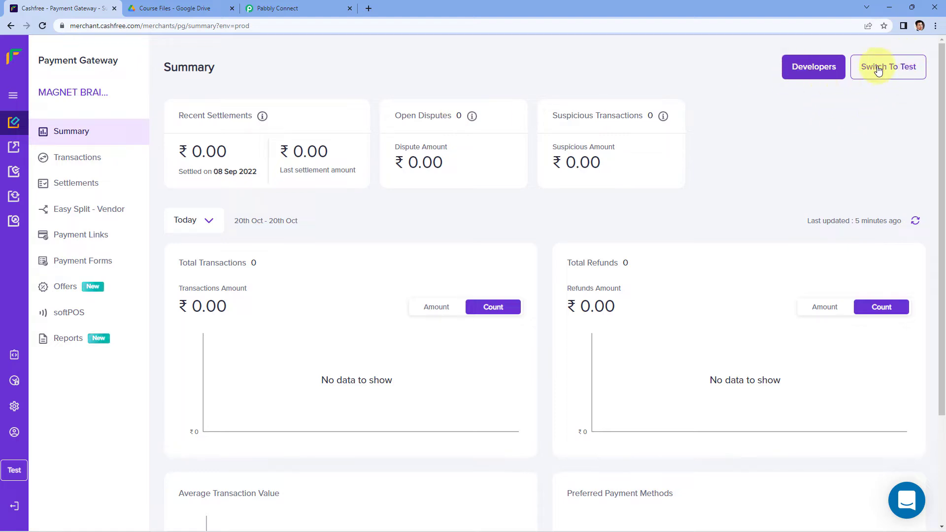
{"action": "left_click", "coordinate": [890, 77]}
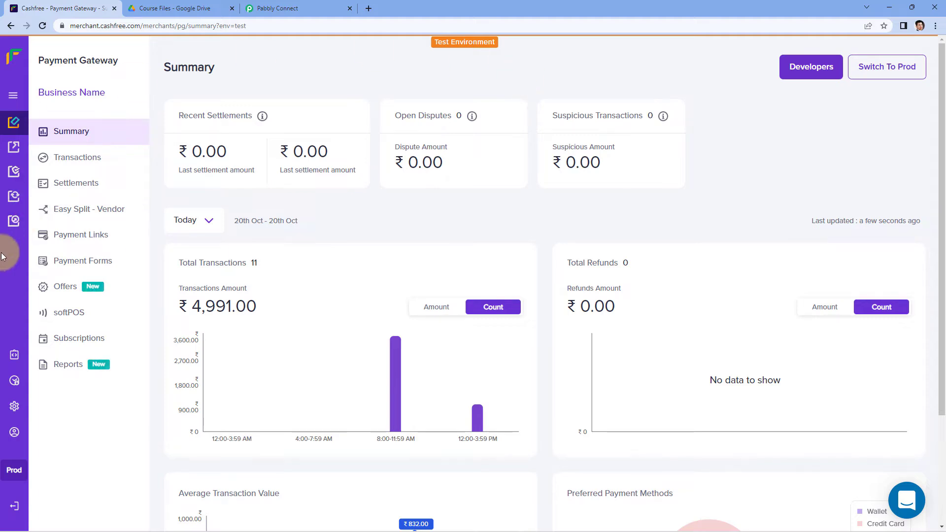
{"action": "left_click", "coordinate": [20, 354]}
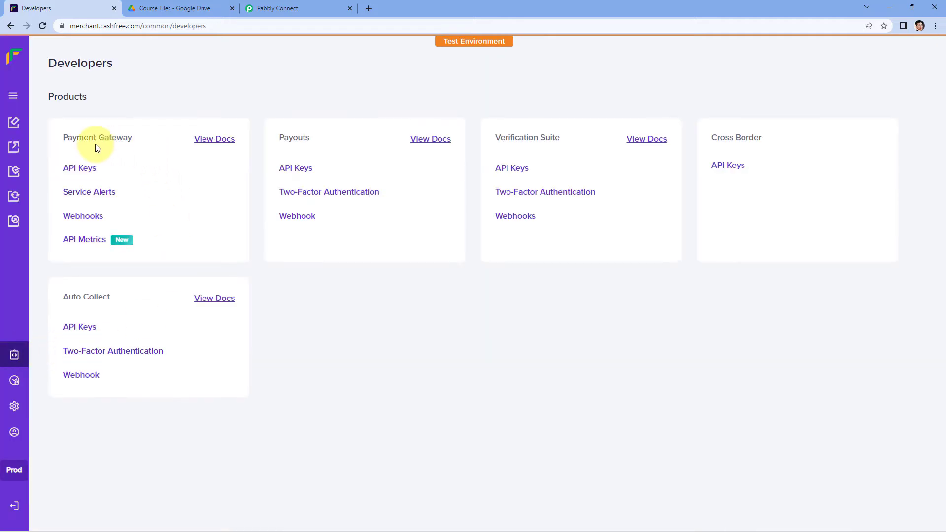
{"action": "left_click", "coordinate": [84, 220]}
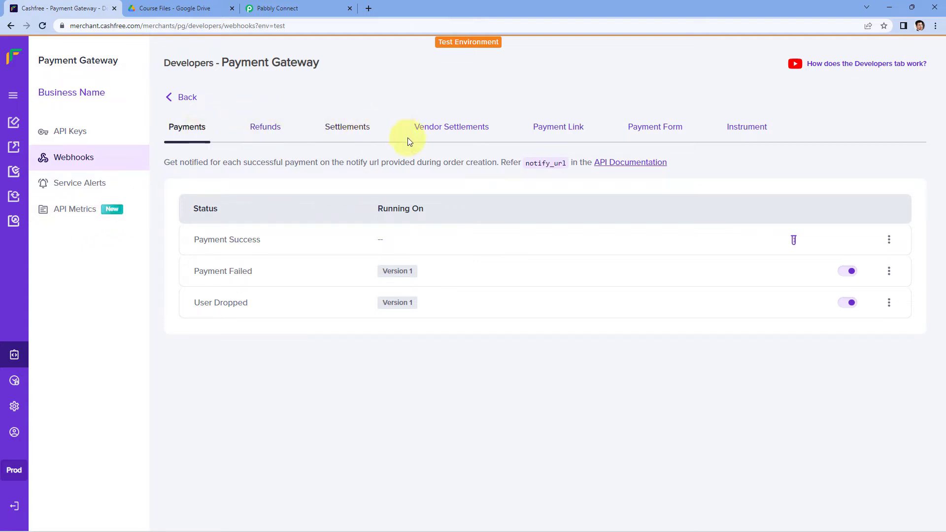
{"action": "left_click", "coordinate": [645, 130]}
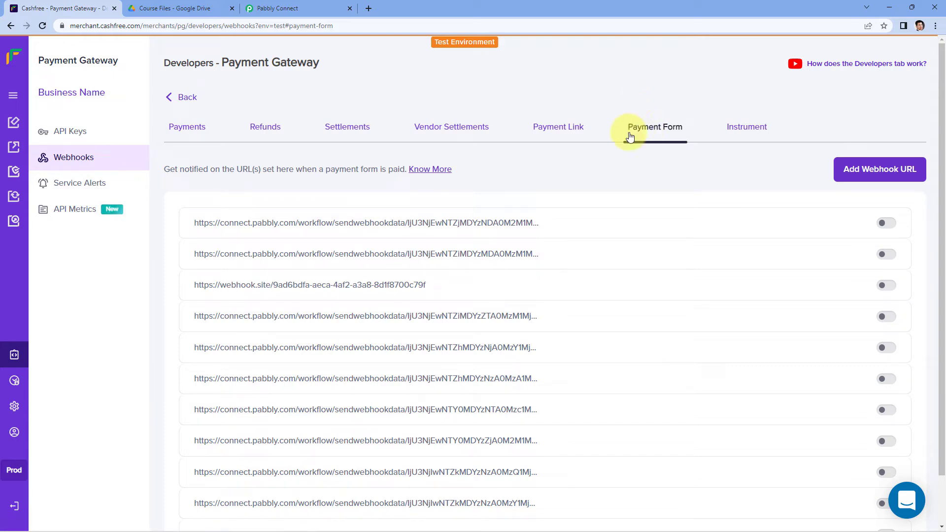
{"action": "left_click", "coordinate": [861, 176]}
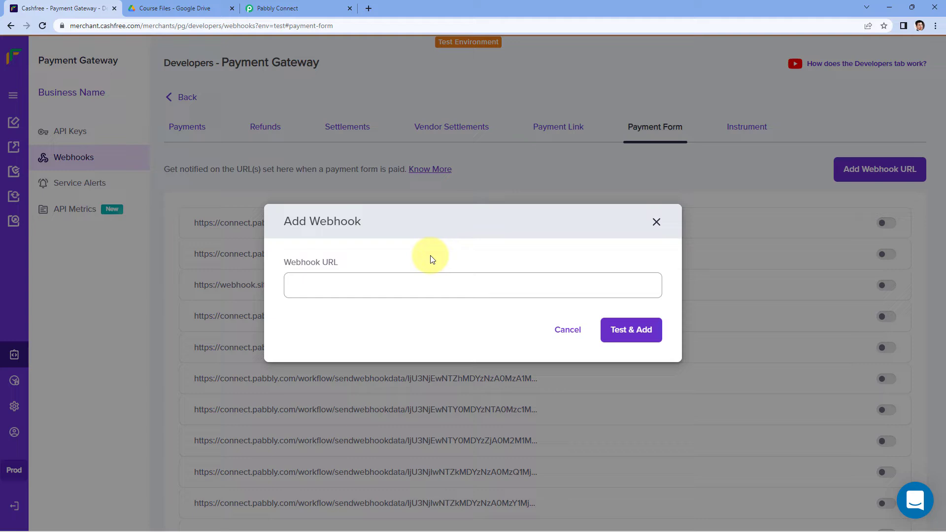
Step: Paste the Pabbly webhook URL into Cashfree and test it, returning SUCCESS with sub code 200
{"action": "left_click", "coordinate": [298, 281]}
{"action": "right_click", "coordinate": [301, 280]}
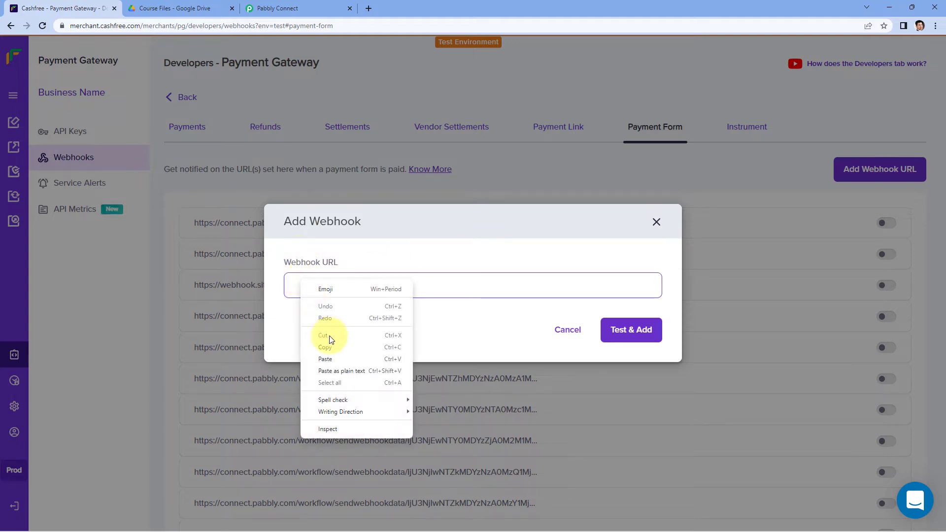
{"action": "left_click", "coordinate": [325, 359]}
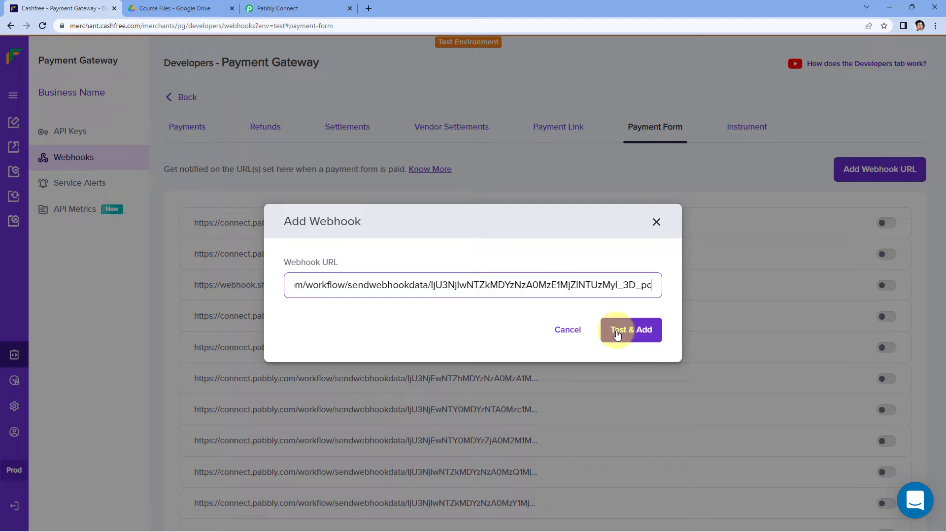
{"action": "left_click", "coordinate": [617, 335]}
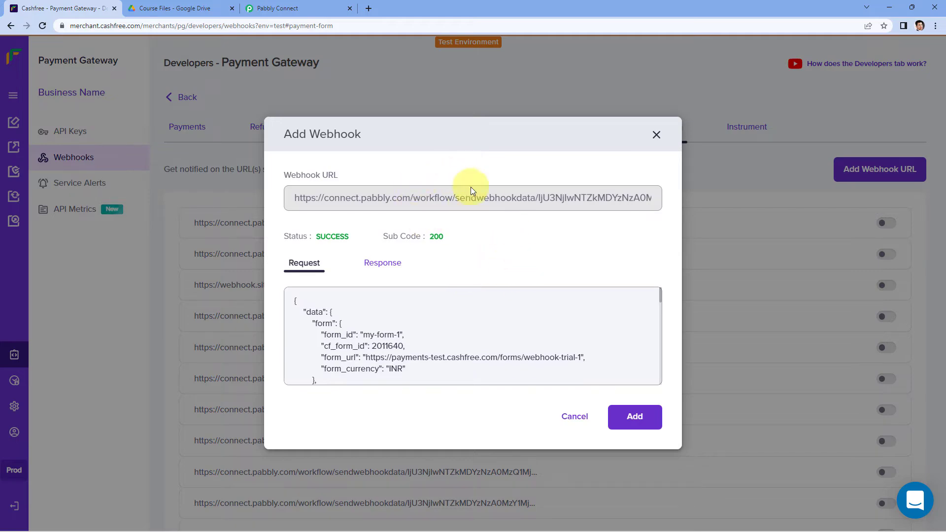
{"action": "left_click", "coordinate": [314, 6]}
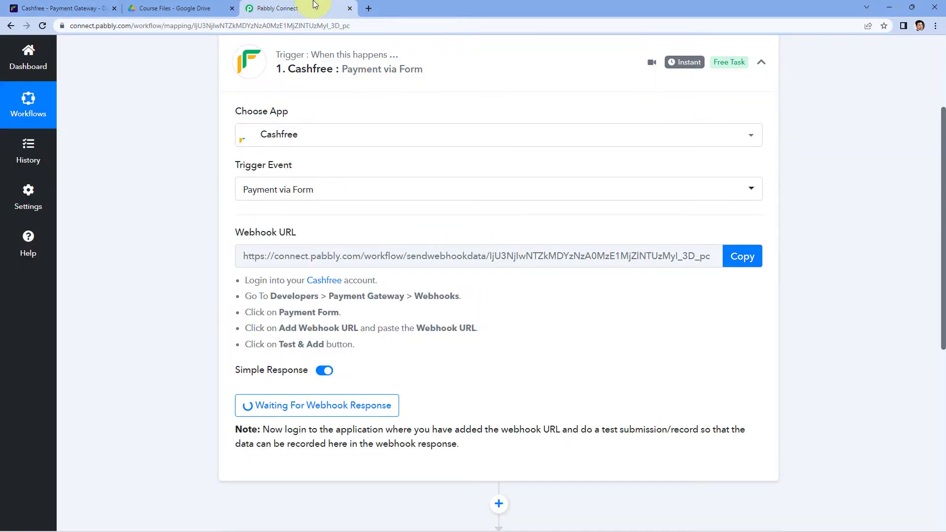
Step: Scroll the captured PAYMENT_FORM_ORDER_WEBHOOK response to the PAID order status value
{"action": "scroll", "coordinate": [166, 325], "scroll_direction": "down", "scroll_amount": 2}
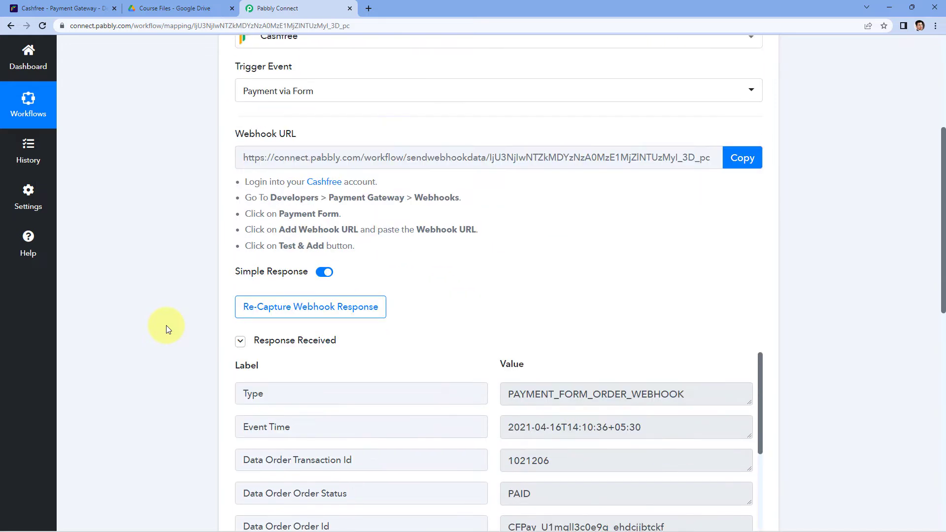
{"action": "scroll", "coordinate": [167, 325], "scroll_direction": "down", "scroll_amount": 3}
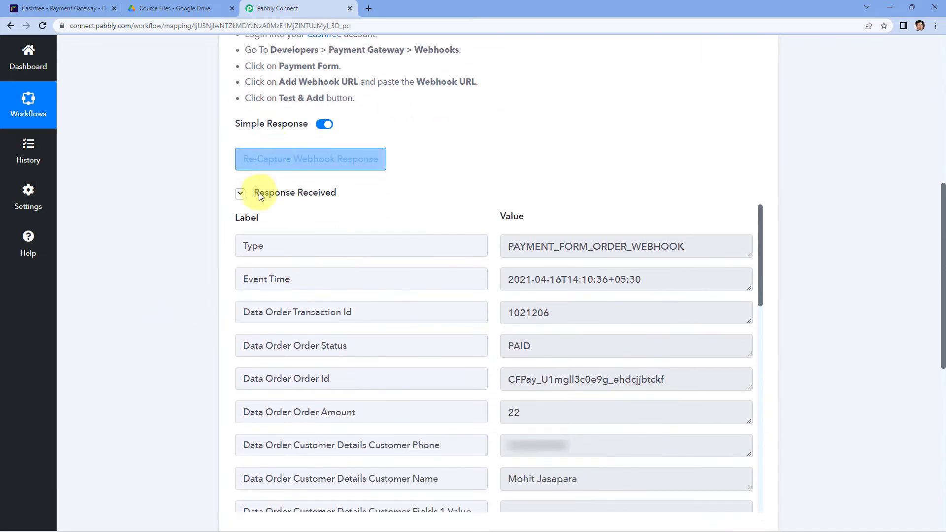
{"action": "scroll", "coordinate": [430, 189], "scroll_direction": "down", "scroll_amount": 1}
{"action": "scroll", "coordinate": [430, 189], "scroll_direction": "down", "scroll_amount": 1}
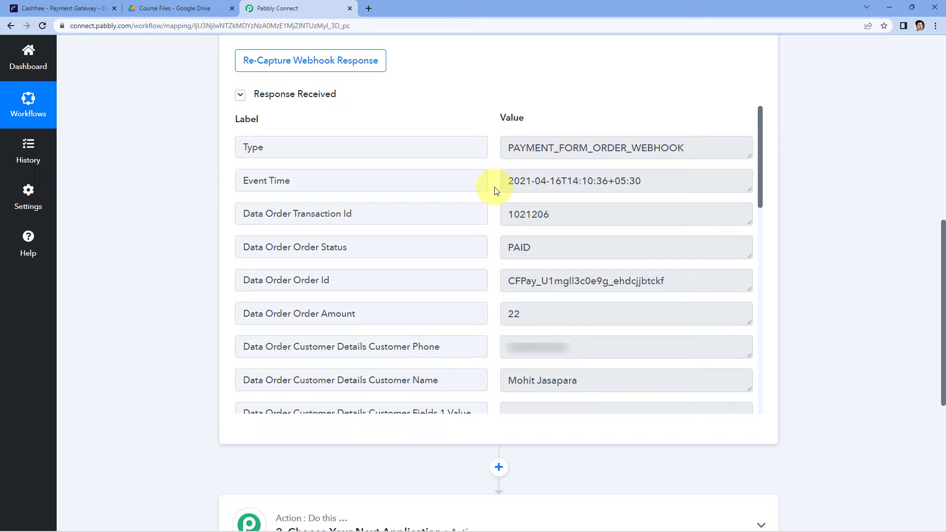
{"action": "scroll", "coordinate": [495, 191], "scroll_direction": "down", "scroll_amount": 1}
{"action": "left_click", "coordinate": [498, 193]}
{"action": "double_click", "coordinate": [496, 193]}
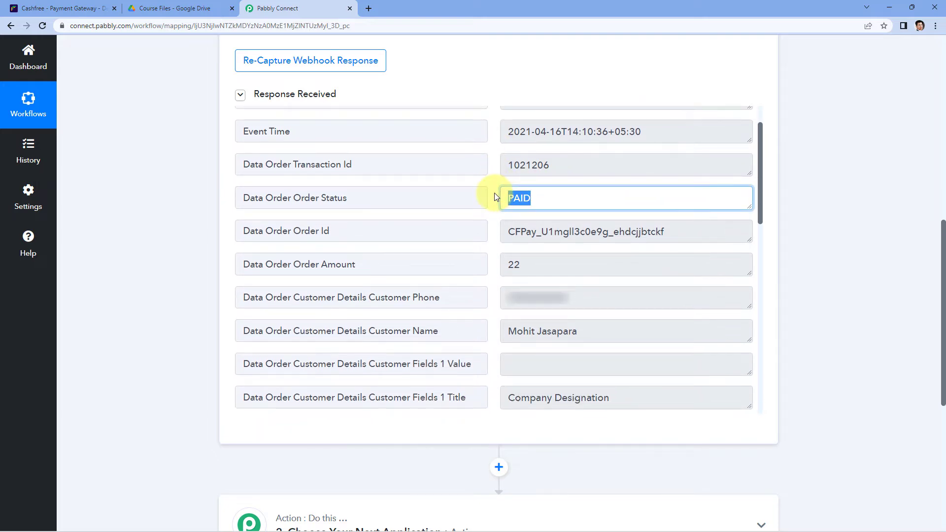
{"action": "left_click", "coordinate": [494, 194]}
Step: Review the captured customer phone and email values in the response
{"action": "scroll", "coordinate": [496, 196], "scroll_direction": "down", "scroll_amount": 2}
{"action": "left_click_drag", "start_coordinate": [574, 197], "coordinate": [490, 197]}
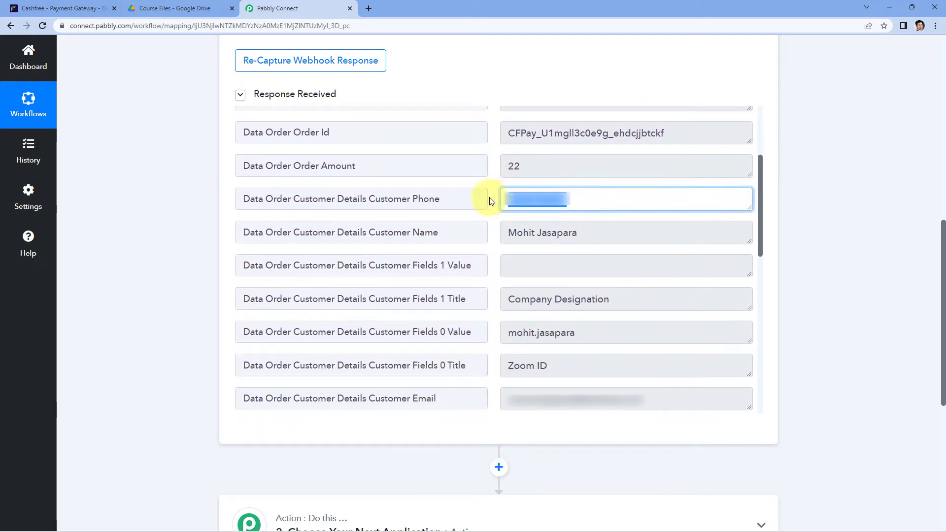
{"action": "left_click", "coordinate": [495, 201]}
{"action": "left_click_drag", "start_coordinate": [598, 231], "coordinate": [481, 234]}
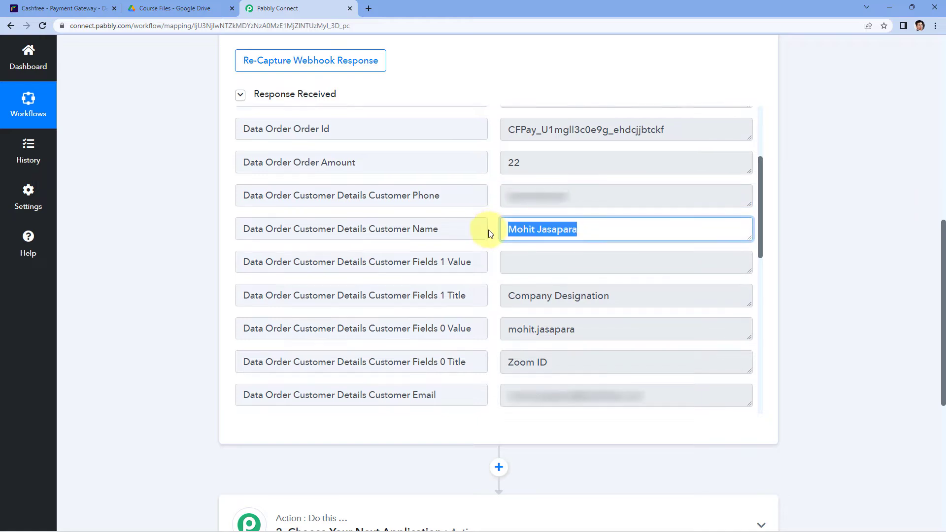
{"action": "scroll", "coordinate": [487, 232], "scroll_direction": "down", "scroll_amount": 2}
{"action": "left_click_drag", "start_coordinate": [661, 300], "coordinate": [495, 302]}
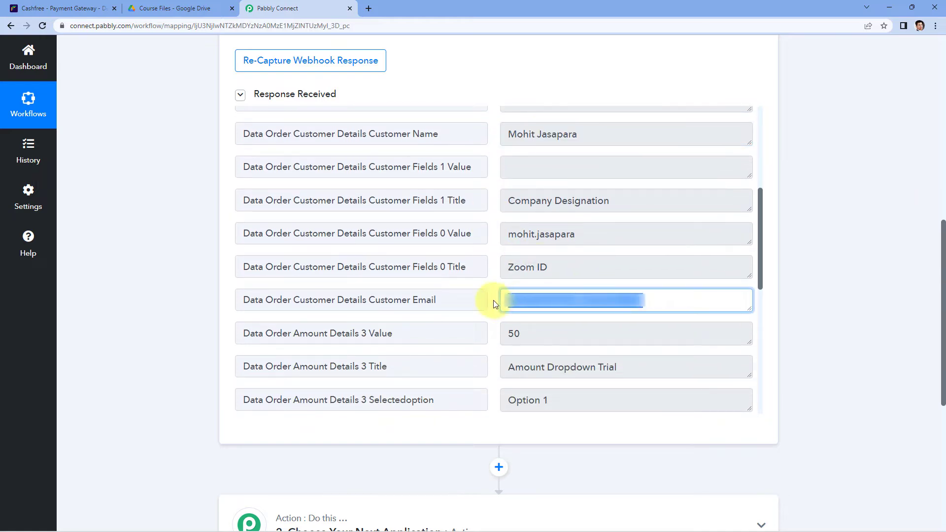
{"action": "left_click", "coordinate": [496, 266]}
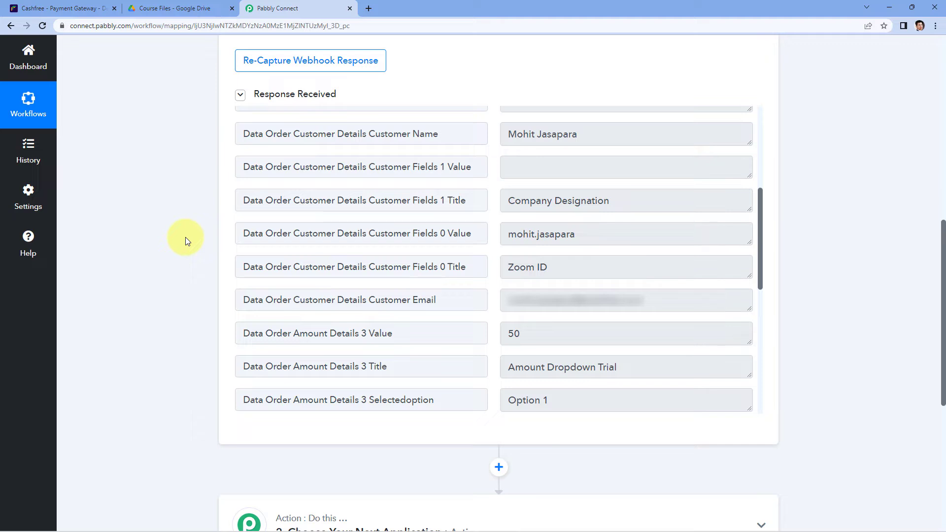
Step: Save the tested Pabbly webhook for Payment Form in Cashfree
{"action": "left_click", "coordinate": [87, 8]}
{"action": "left_click", "coordinate": [630, 423]}
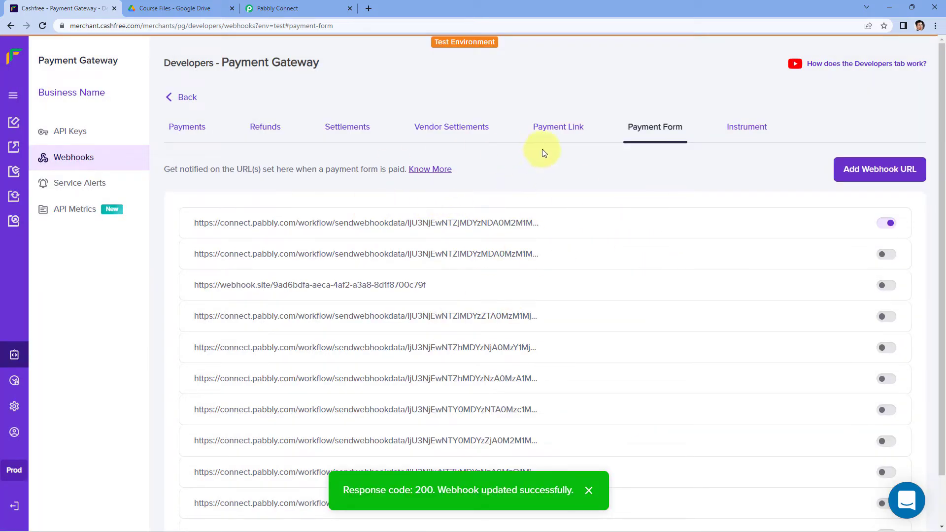
Step: Clear the Cashfree trigger's captured response and wait for a fresh webhook response
{"action": "left_click", "coordinate": [300, 6]}
{"action": "scroll", "coordinate": [472, 148], "scroll_direction": "up", "scroll_amount": 3}
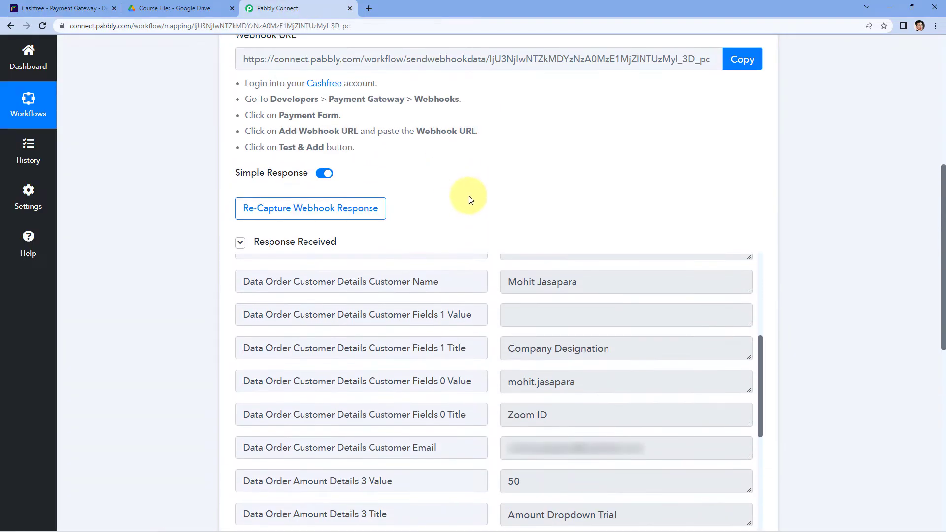
{"action": "left_click", "coordinate": [296, 216]}
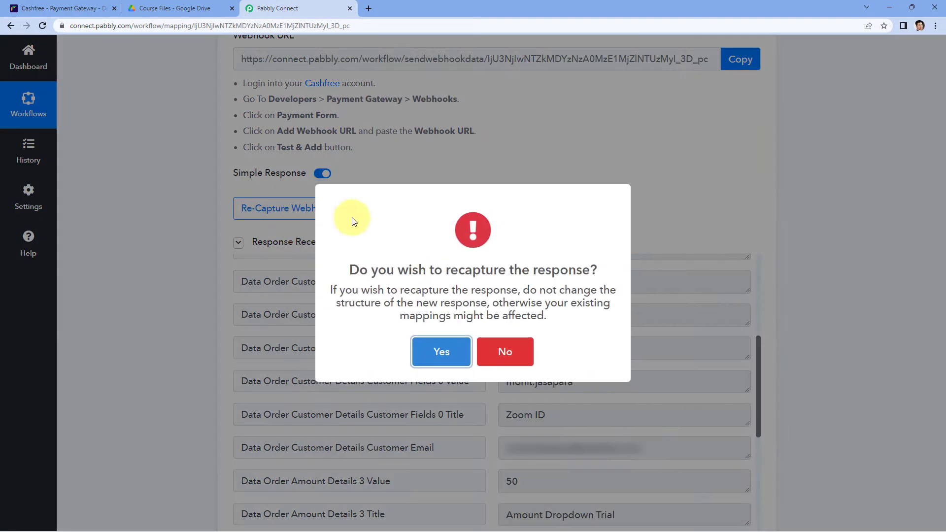
{"action": "left_click", "coordinate": [436, 352]}
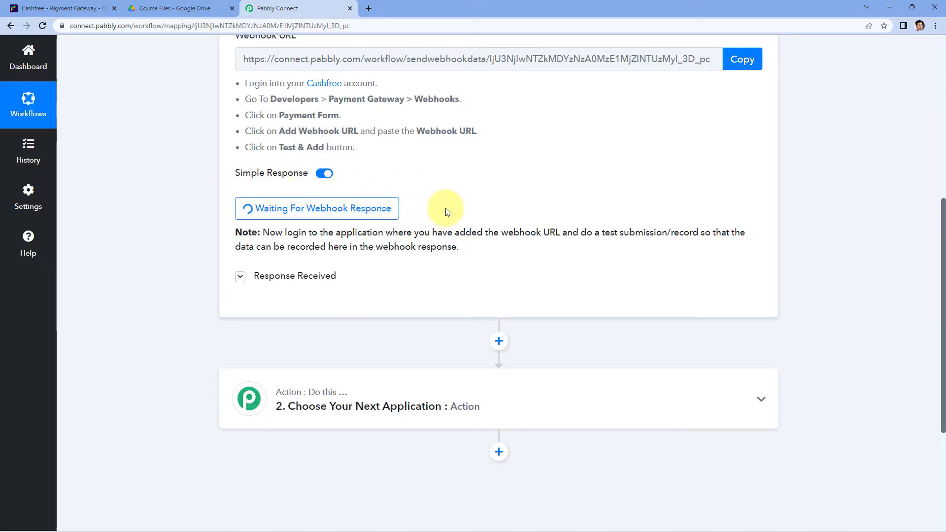
{"action": "scroll", "coordinate": [444, 207], "scroll_direction": "up", "scroll_amount": 3}
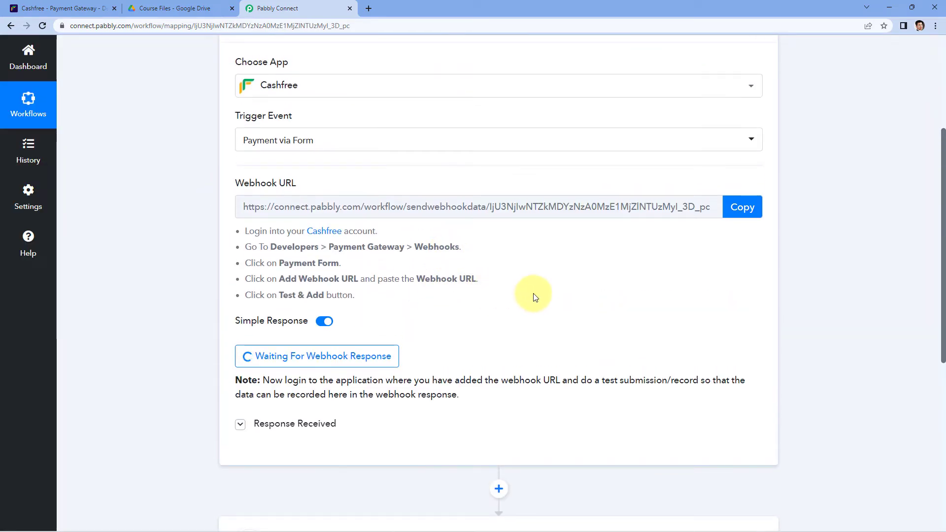
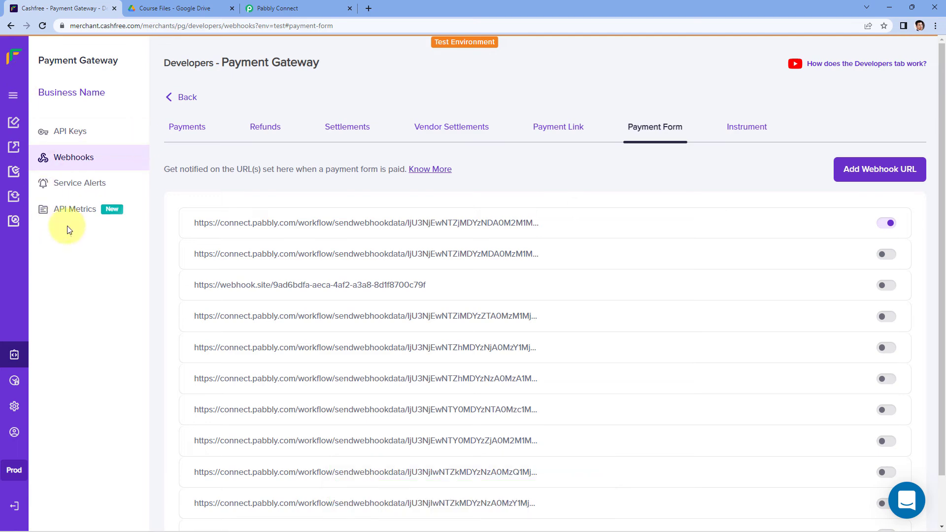
Step: Copy the ₹499 payment form's link from Cashfree's Payment Forms list, with a new tab ready for it
{"action": "left_click", "coordinate": [9, 124]}
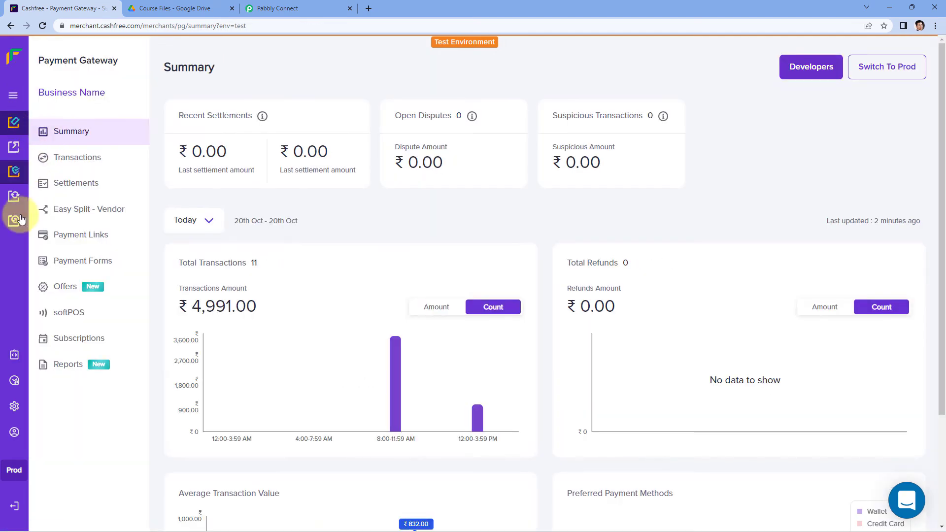
{"action": "left_click", "coordinate": [84, 261]}
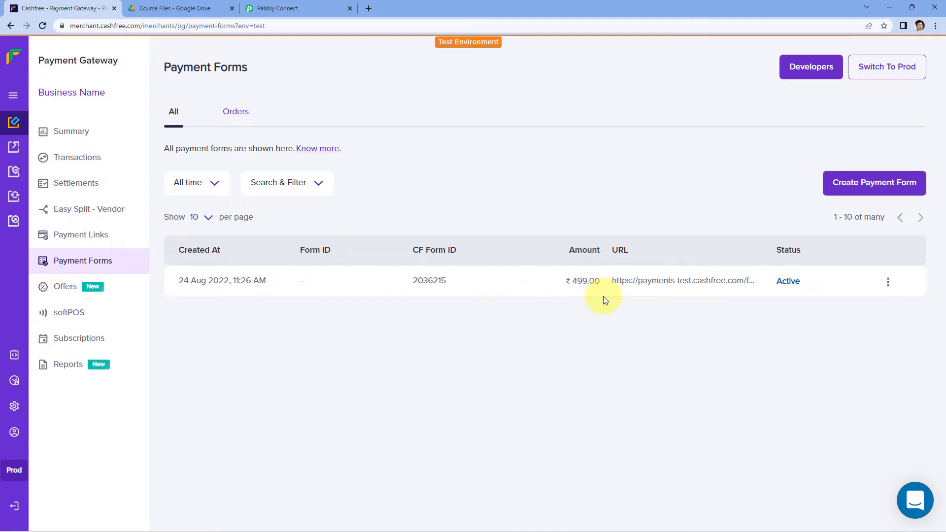
{"action": "left_click", "coordinate": [759, 285]}
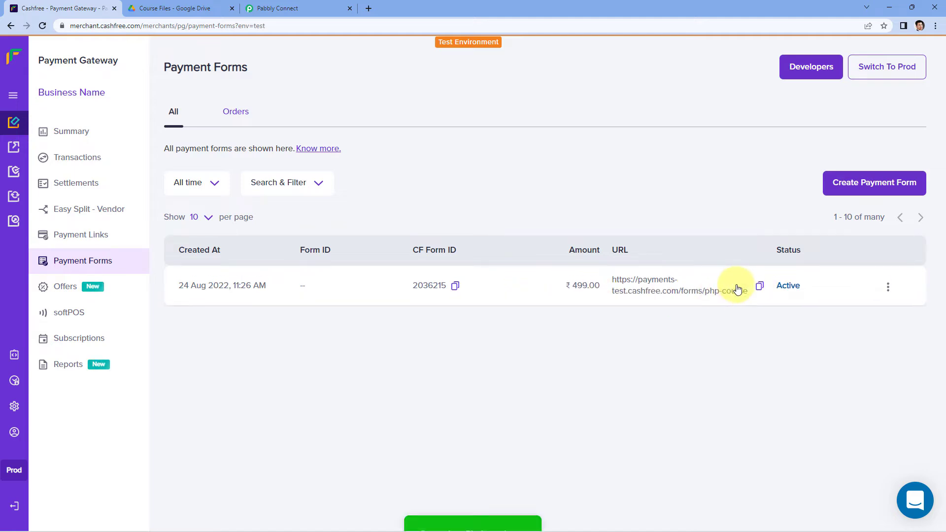
{"action": "left_click", "coordinate": [368, 8]}
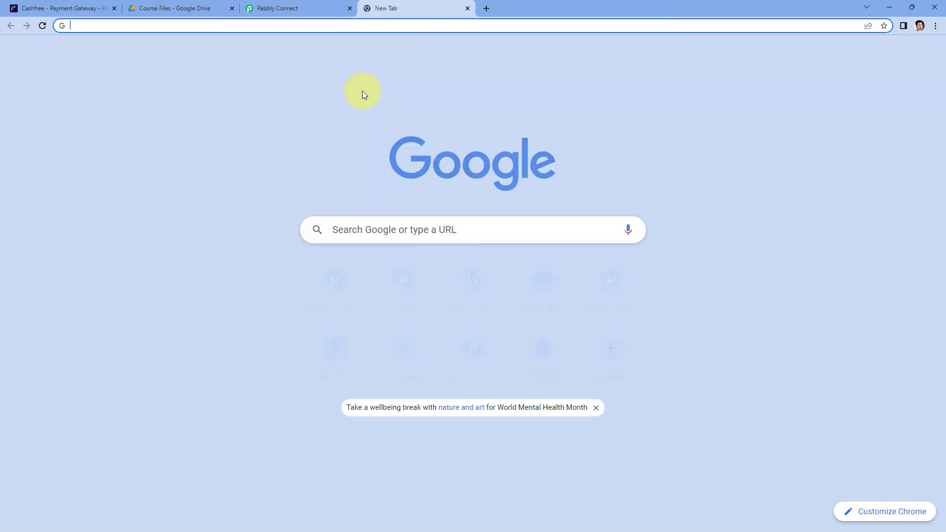
Step: Load the copied Software Development Course payment form link in the new tab
{"action": "key", "text": "ctrl+v"}
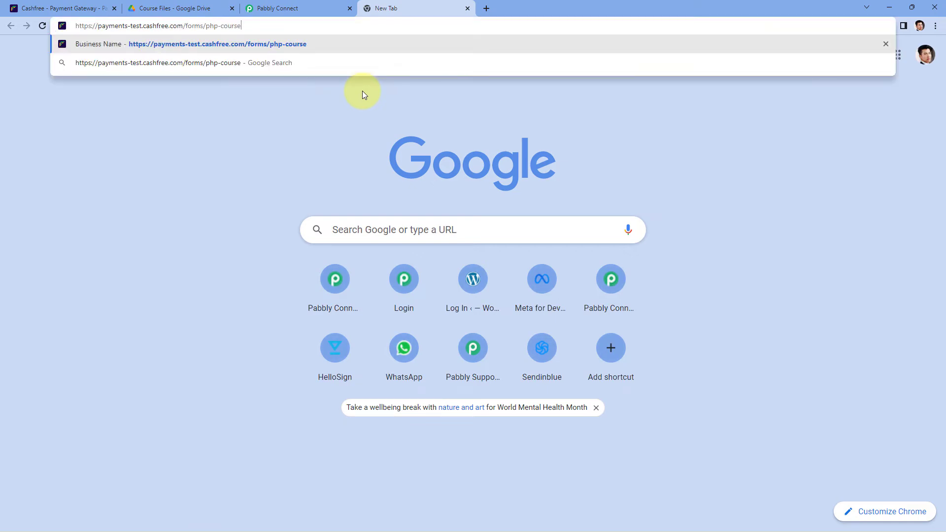
{"action": "key", "text": "Return"}
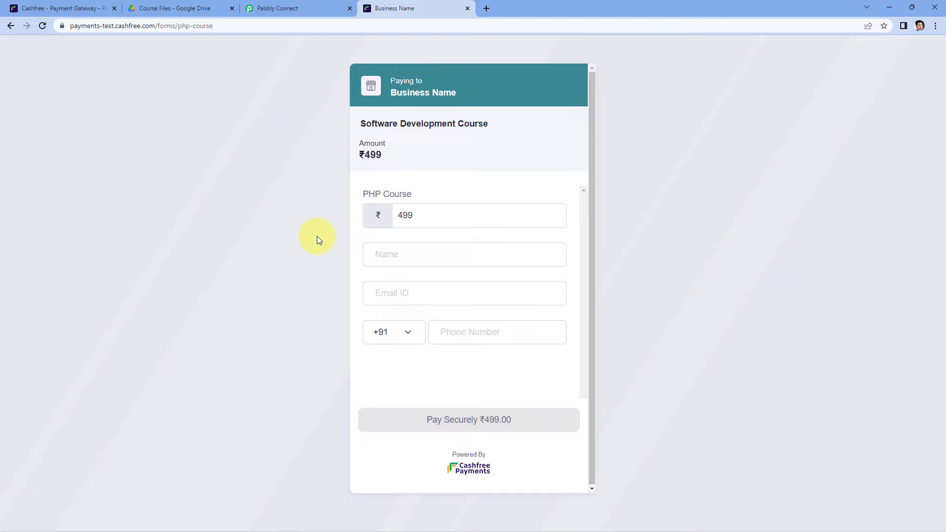
{"action": "left_click", "coordinate": [291, 8]}
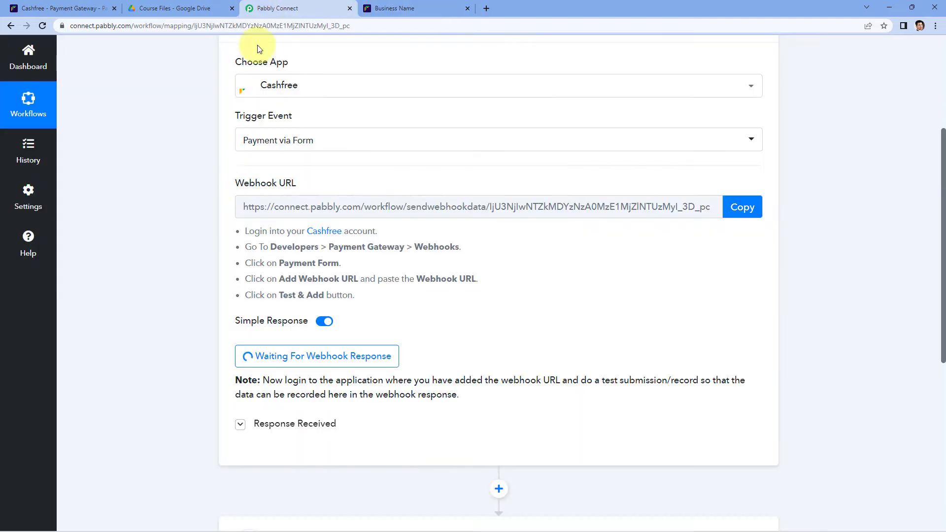
{"action": "left_click", "coordinate": [392, 8]}
Step: Fill in a test buyer name, e-mail address and phone number on the form
{"action": "left_click", "coordinate": [424, 252]}
{"action": "type", "text": "Dumy"}
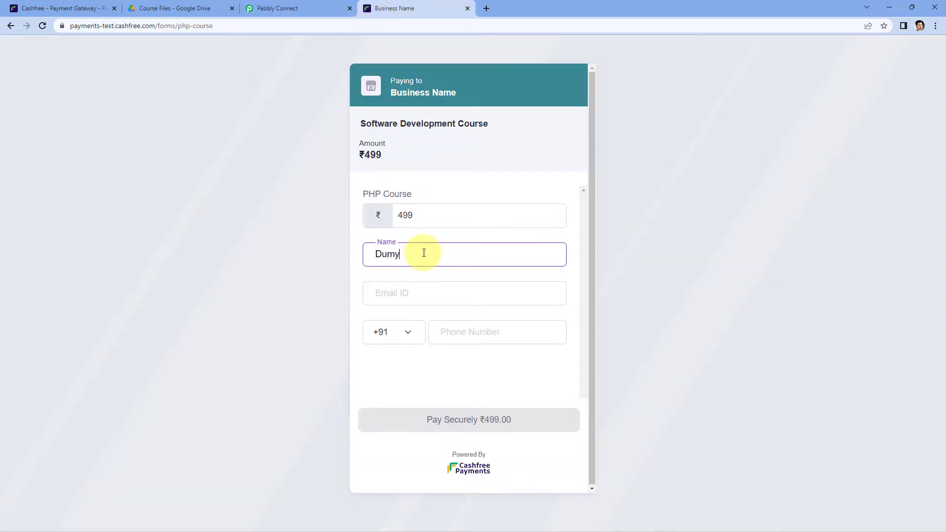
{"action": "key", "text": "BackSpace"}
{"action": "type", "text": "mmy Name"}
{"action": "key", "text": "Tab"}
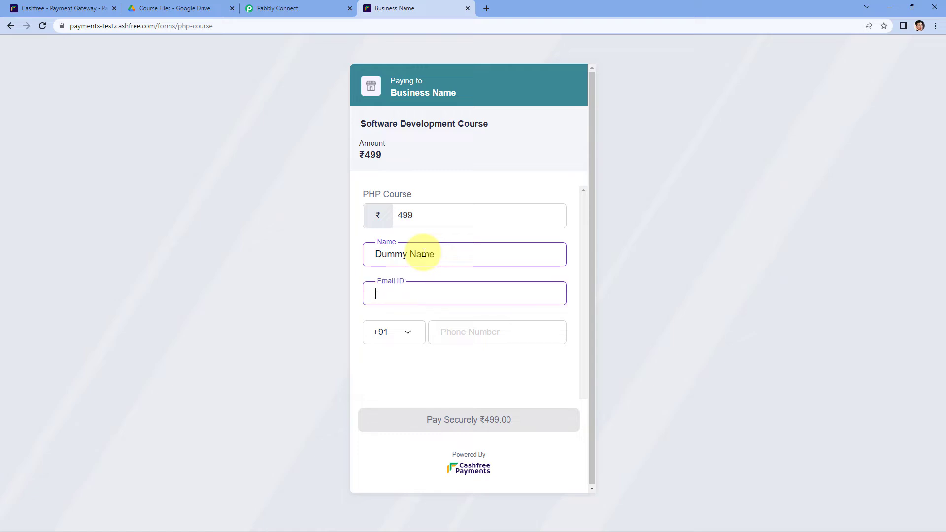
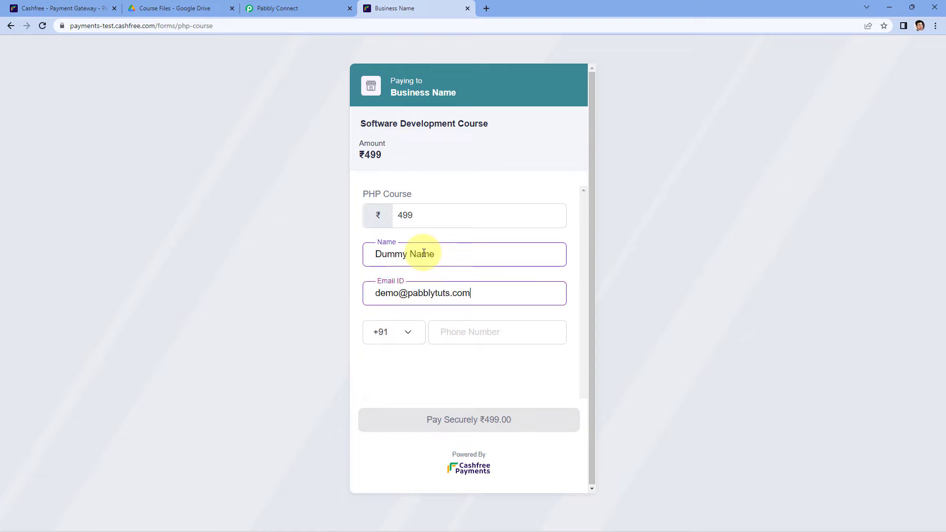
{"action": "key", "text": "Tab"}
{"action": "key", "text": "Tab"}
{"action": "type", "text": "9999999999"}
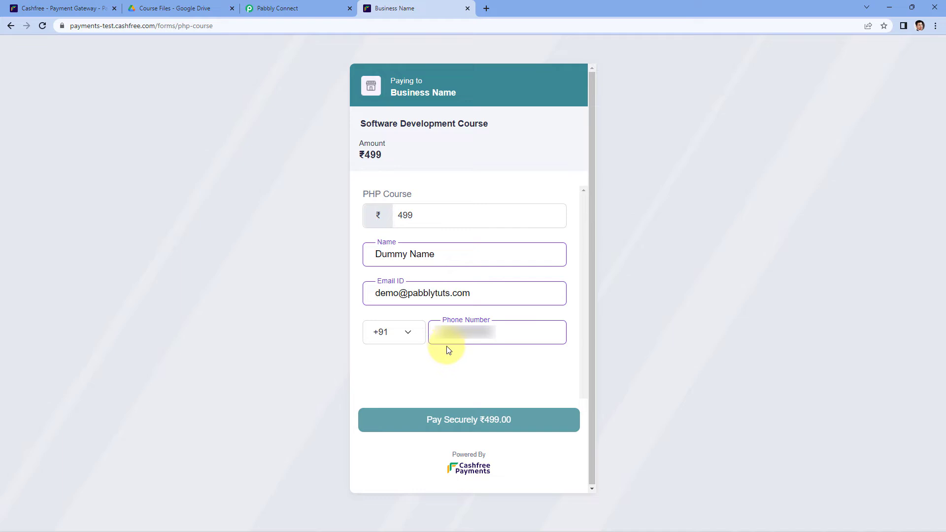
{"action": "left_click", "coordinate": [451, 423]}
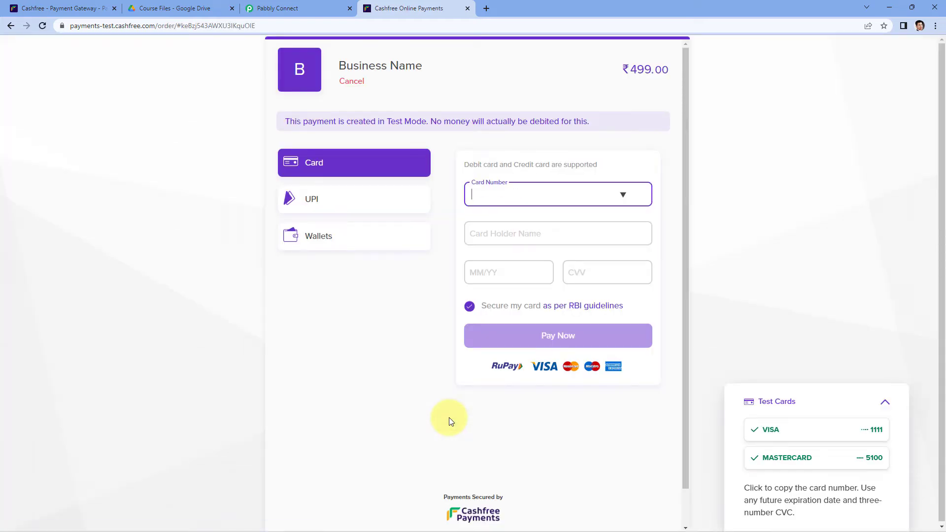
{"action": "left_click", "coordinate": [793, 434]}
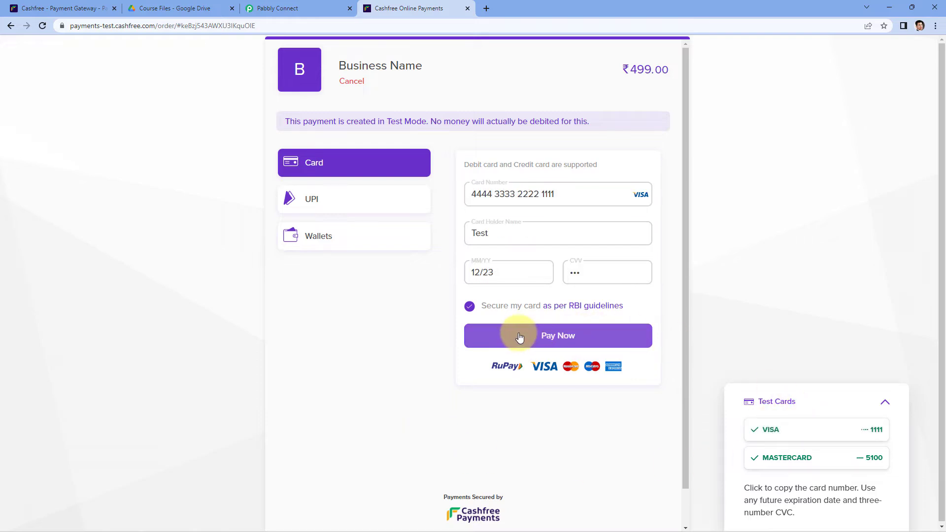
{"action": "left_click", "coordinate": [518, 337]}
{"action": "left_click", "coordinate": [864, 144]}
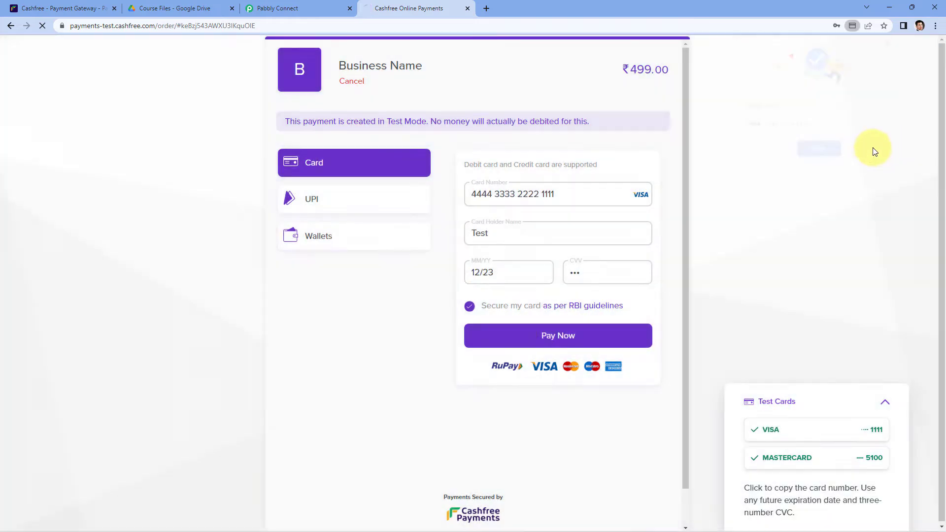
{"action": "scroll", "coordinate": [793, 323], "scroll_direction": "down", "scroll_amount": 3}
{"action": "left_click", "coordinate": [512, 307]}
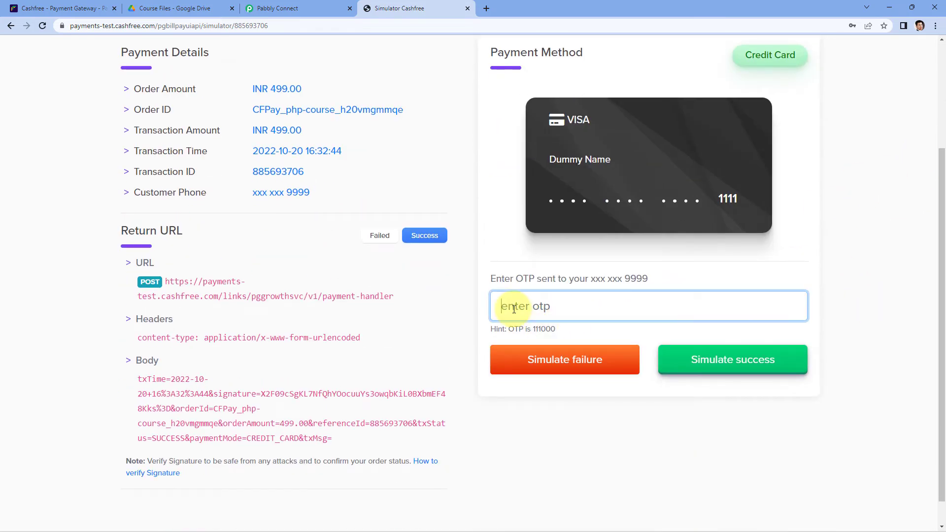
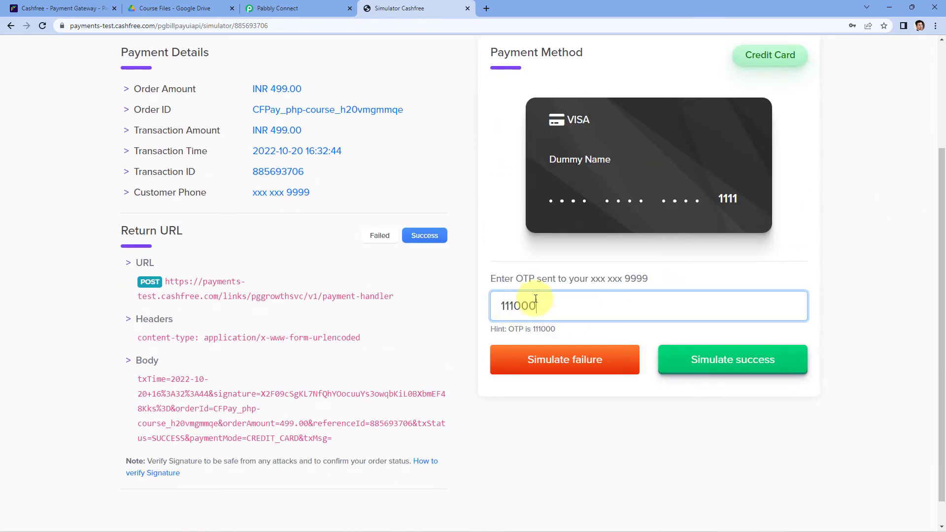
{"action": "left_click", "coordinate": [719, 372]}
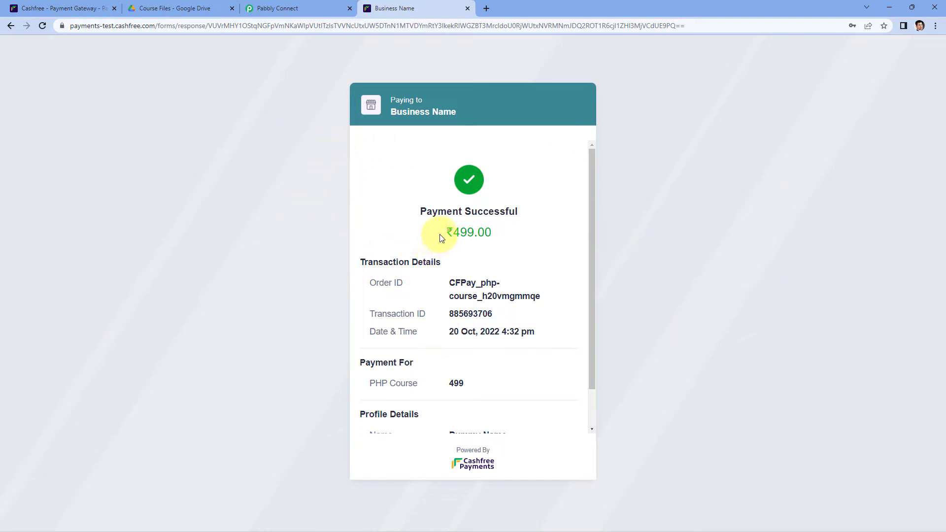
Step: Review the Payment Successful receipt's ₹499.00 amount and the buyer's profile details
{"action": "left_click_drag", "start_coordinate": [443, 232], "coordinate": [497, 238]}
{"action": "left_click", "coordinate": [497, 238]}
{"action": "scroll", "coordinate": [499, 238], "scroll_direction": "down", "scroll_amount": 2}
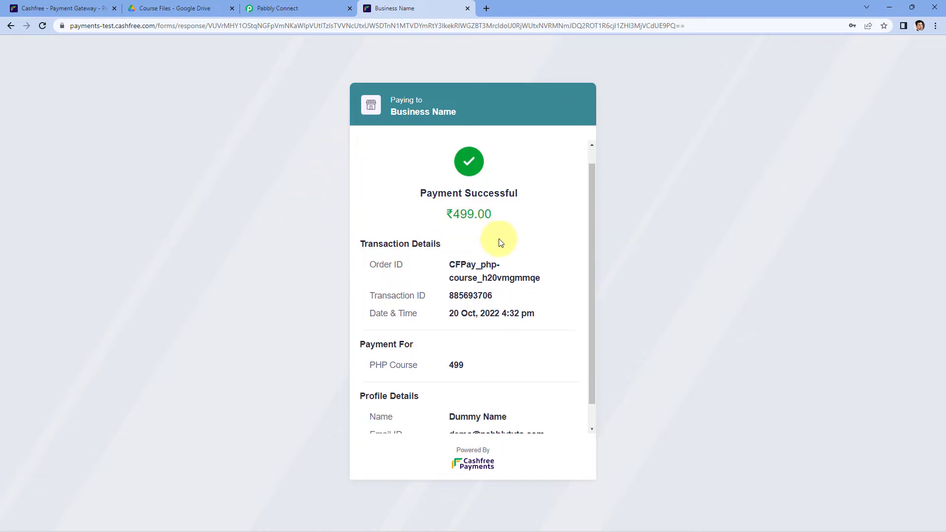
{"action": "left_click_drag", "start_coordinate": [527, 393], "coordinate": [448, 390]}
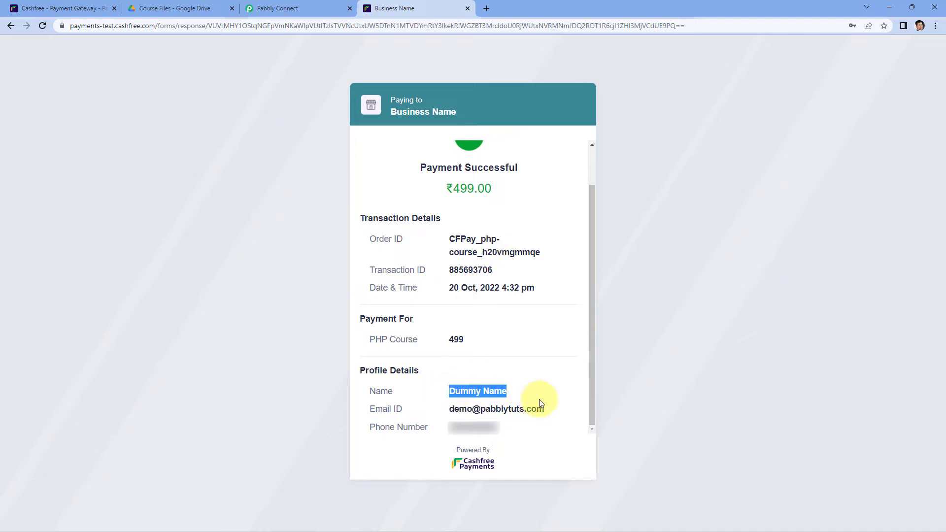
{"action": "left_click", "coordinate": [297, 283]}
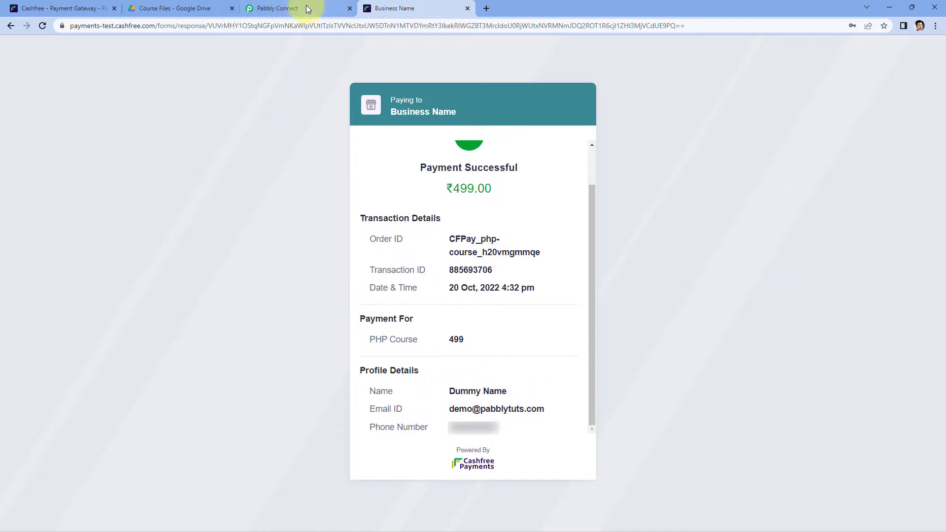
{"action": "left_click", "coordinate": [306, 8]}
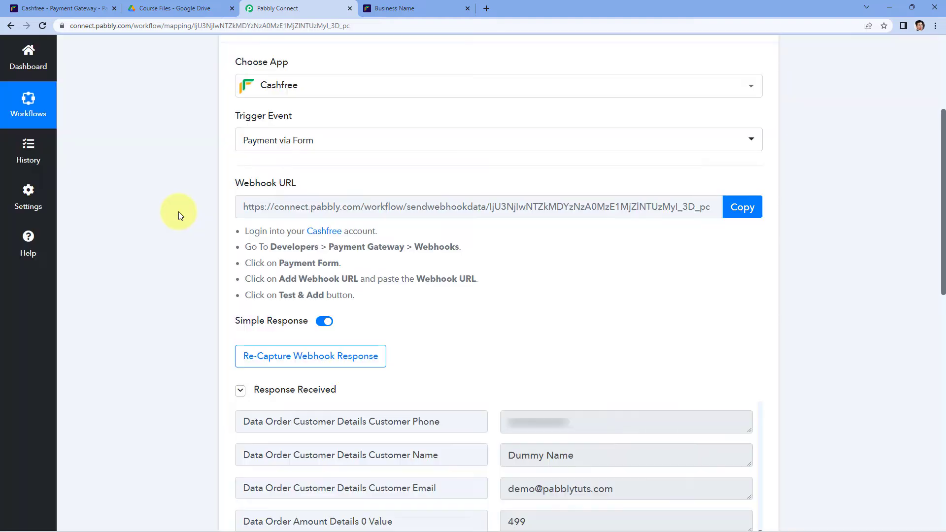
Step: Inspect the captured customer phone, name, e-mail and PHP Course title values
{"action": "scroll", "coordinate": [179, 212], "scroll_direction": "down", "scroll_amount": 4}
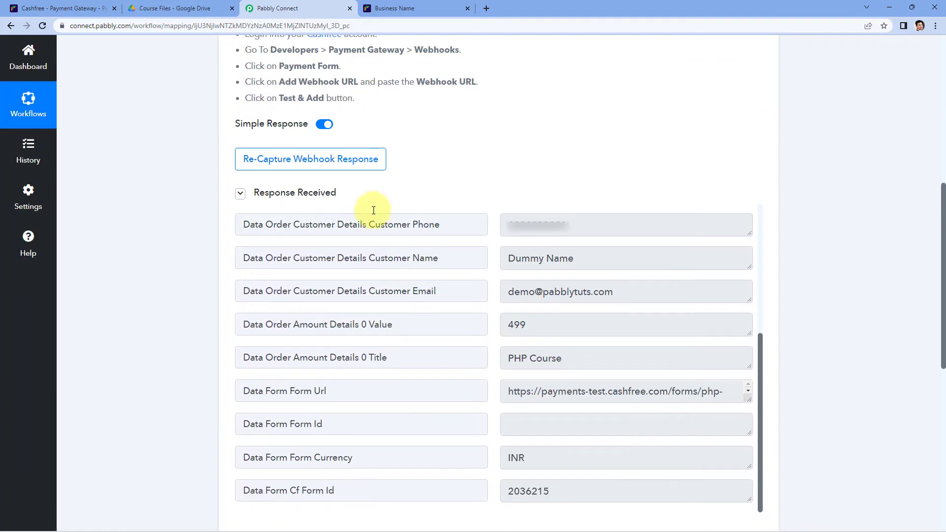
{"action": "scroll", "coordinate": [473, 217], "scroll_direction": "up", "scroll_amount": 2}
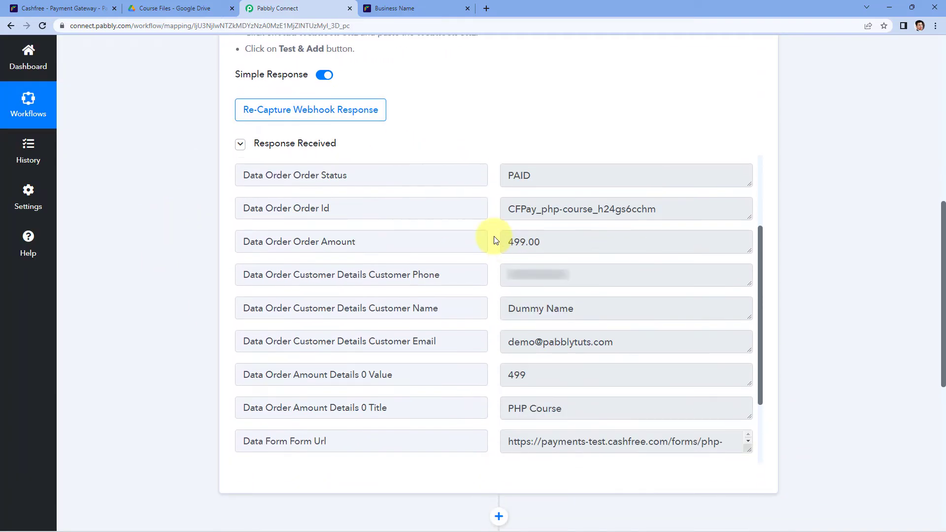
{"action": "scroll", "coordinate": [493, 232], "scroll_direction": "up", "scroll_amount": 3}
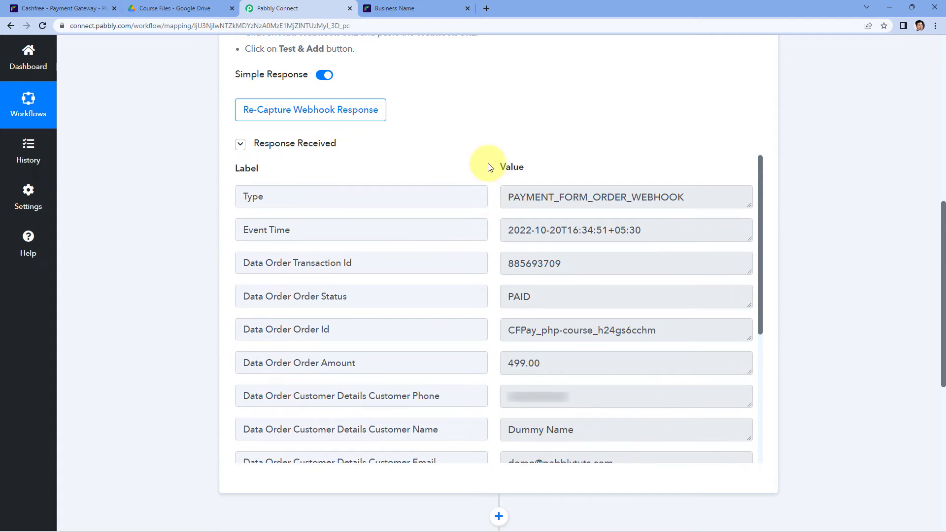
{"action": "scroll", "coordinate": [487, 170], "scroll_direction": "down", "scroll_amount": 2}
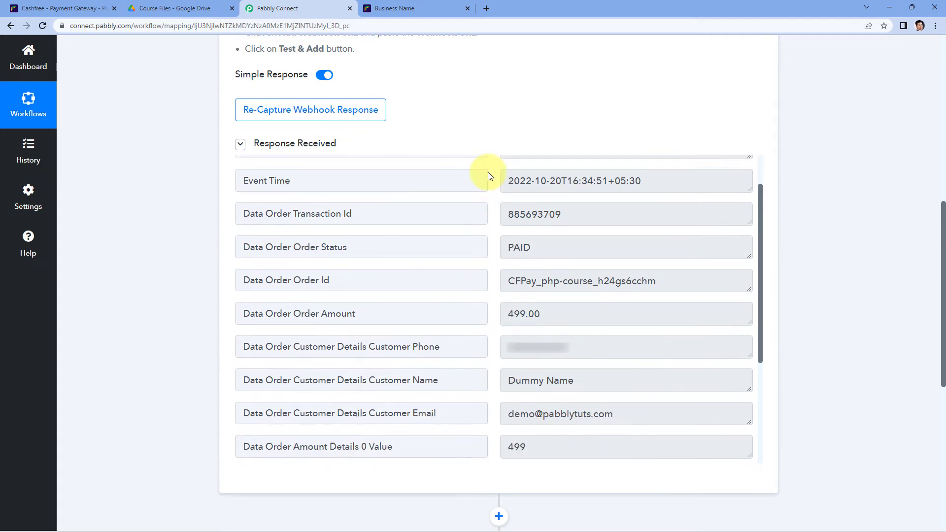
{"action": "left_click_drag", "start_coordinate": [550, 265], "coordinate": [499, 264]}
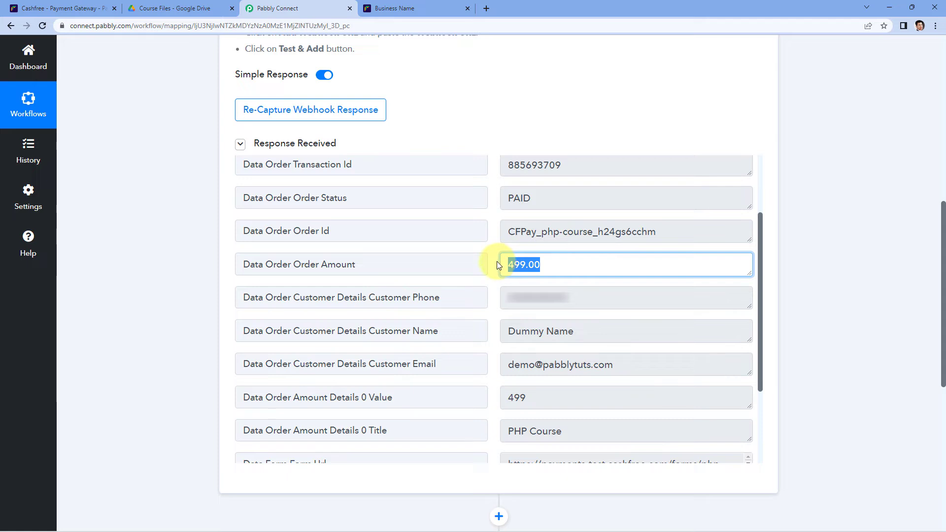
{"action": "scroll", "coordinate": [496, 264], "scroll_direction": "down", "scroll_amount": 2}
{"action": "left_click_drag", "start_coordinate": [603, 202], "coordinate": [488, 201]}
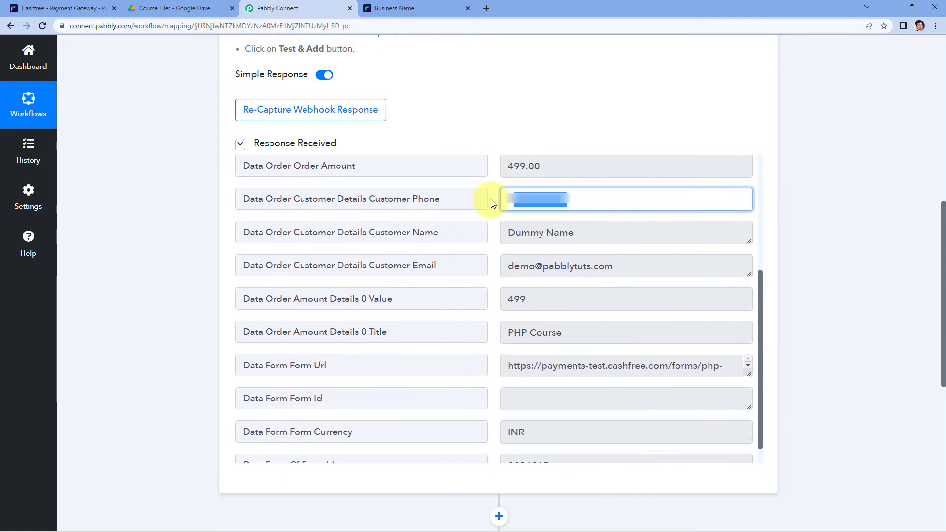
{"action": "left_click_drag", "start_coordinate": [574, 232], "coordinate": [501, 232]}
{"action": "left_click_drag", "start_coordinate": [655, 273], "coordinate": [504, 265]}
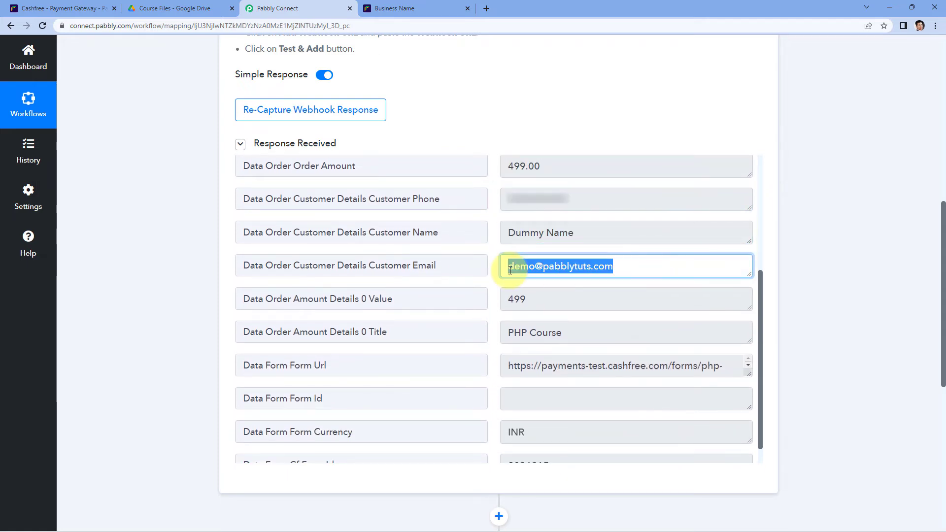
{"action": "left_click", "coordinate": [493, 249]}
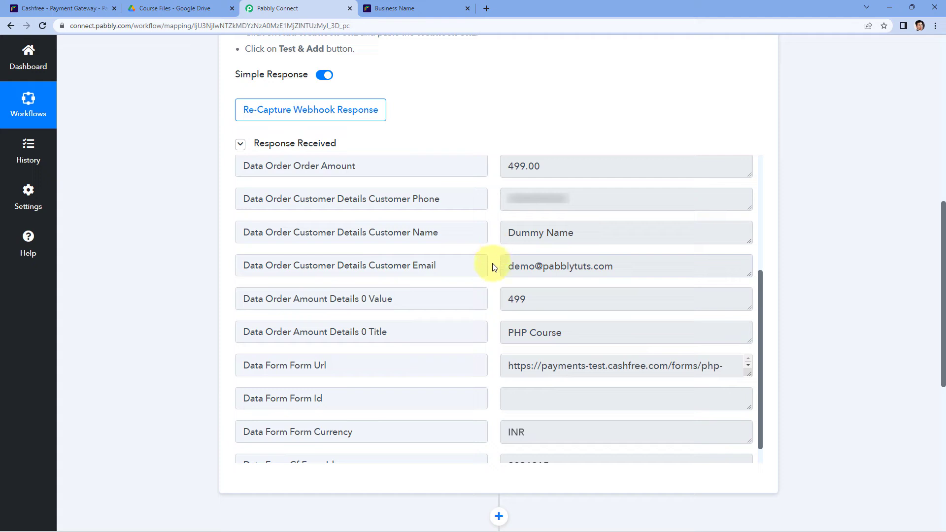
{"action": "left_click_drag", "start_coordinate": [591, 332], "coordinate": [487, 315]}
{"action": "left_click", "coordinate": [491, 316]}
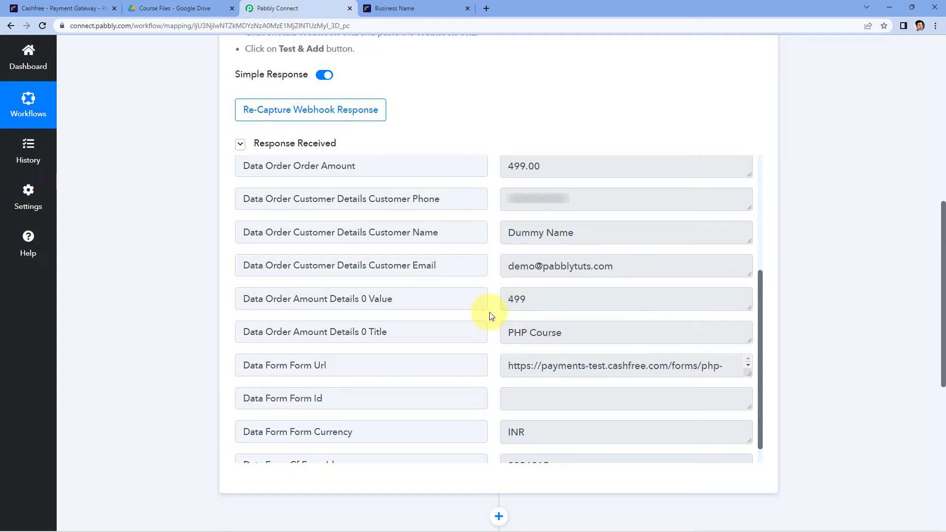
Step: Enlarge the Data Form Form Url field to reveal the full php-course form URL
{"action": "scroll", "coordinate": [491, 315], "scroll_direction": "down", "scroll_amount": 1}
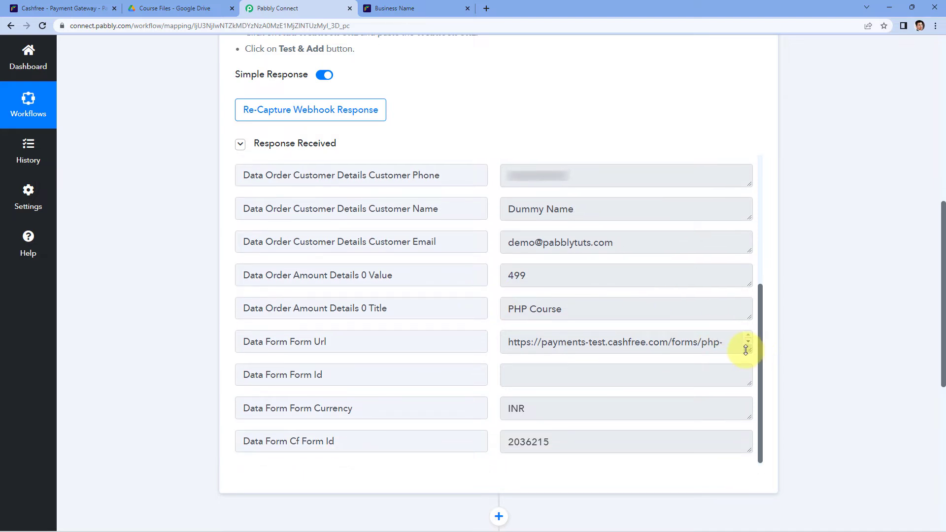
{"action": "left_click_drag", "start_coordinate": [743, 347], "coordinate": [742, 397]}
{"action": "left_click_drag", "start_coordinate": [570, 371], "coordinate": [506, 333]}
{"action": "left_click", "coordinate": [493, 326]}
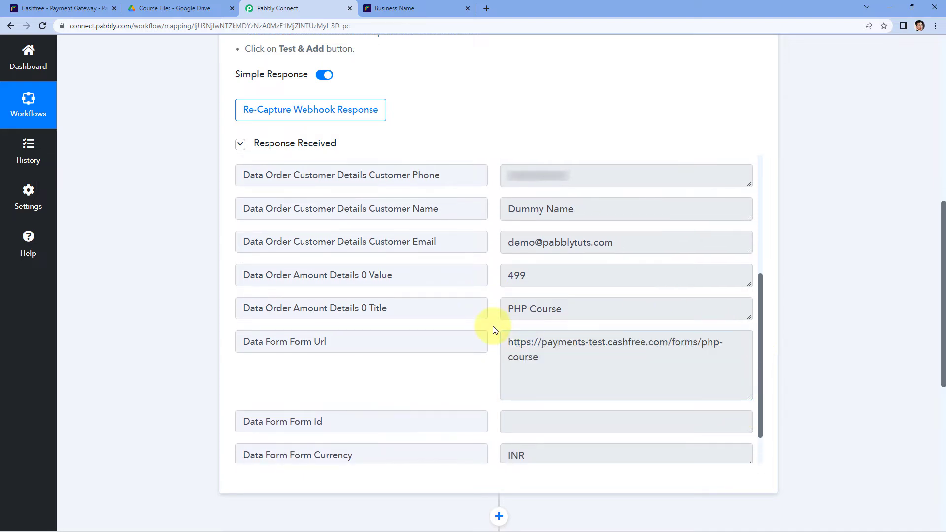
{"action": "scroll", "coordinate": [483, 290], "scroll_direction": "down", "scroll_amount": 1}
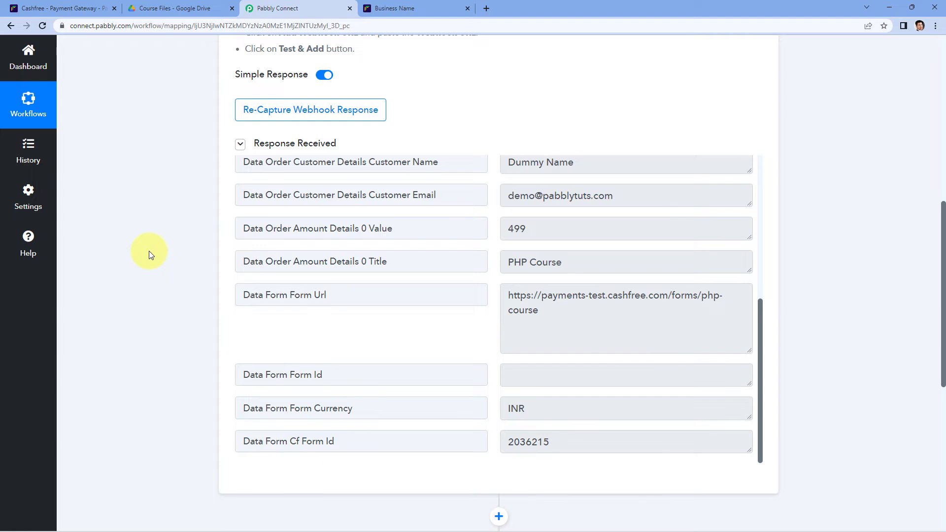
{"action": "scroll", "coordinate": [148, 250], "scroll_direction": "down", "scroll_amount": 2}
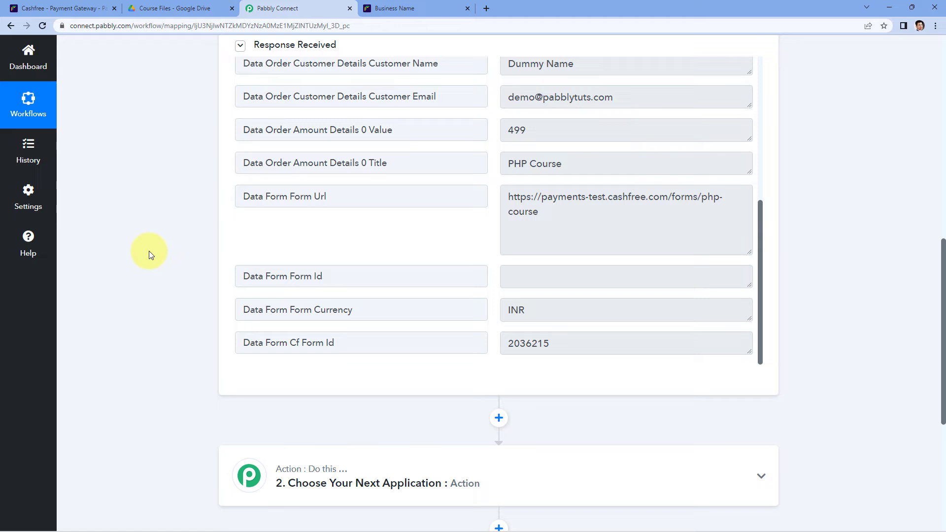
{"action": "left_click", "coordinate": [518, 195]}
{"action": "triple_click", "coordinate": [517, 195]}
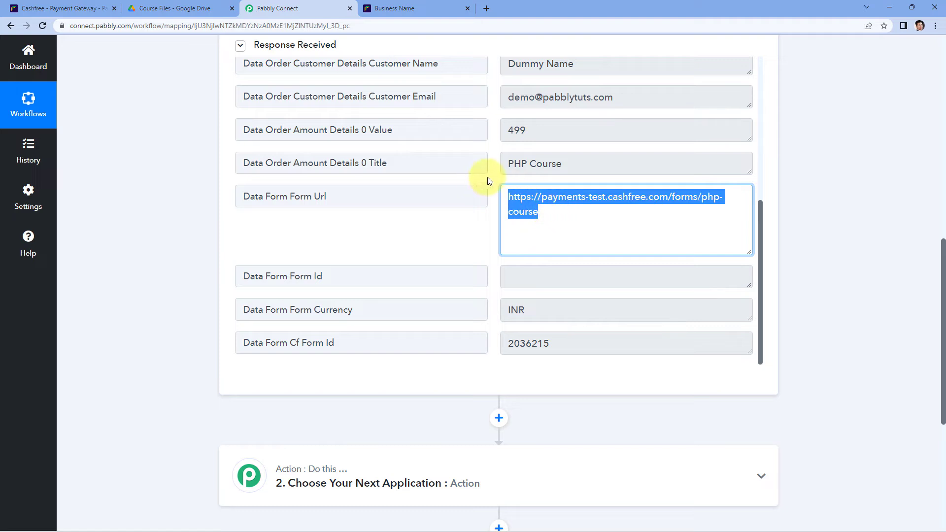
{"action": "left_click", "coordinate": [496, 180]}
{"action": "left_click_drag", "start_coordinate": [508, 196], "coordinate": [545, 218]}
{"action": "left_click", "coordinate": [545, 218]}
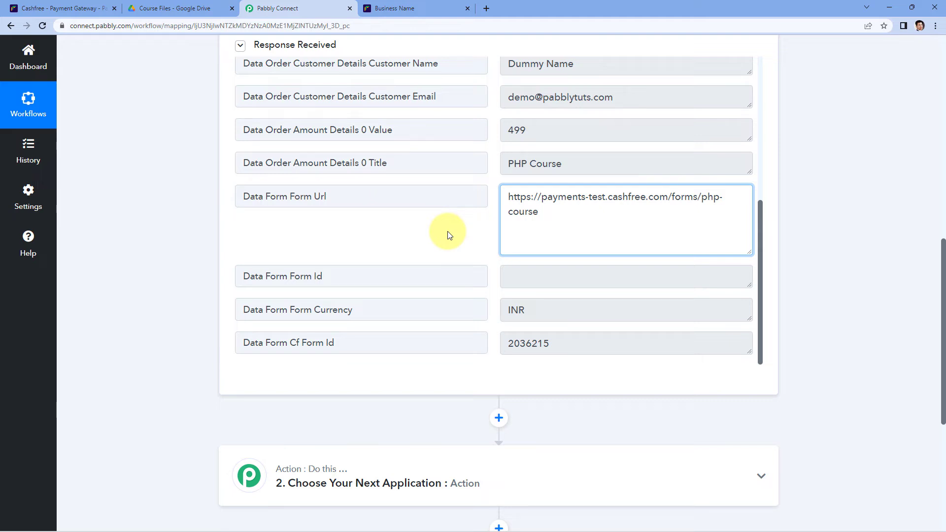
{"action": "left_click", "coordinate": [448, 234]}
{"action": "scroll", "coordinate": [202, 233], "scroll_direction": "down", "scroll_amount": 5}
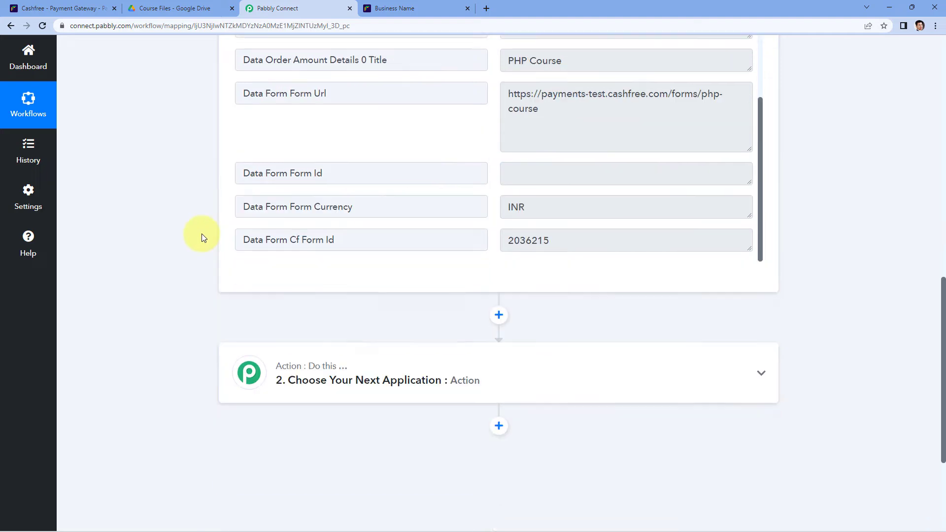
Step: Add a Filter step that checks the Cashfree Data Form Form Url field
{"action": "left_click", "coordinate": [468, 229]}
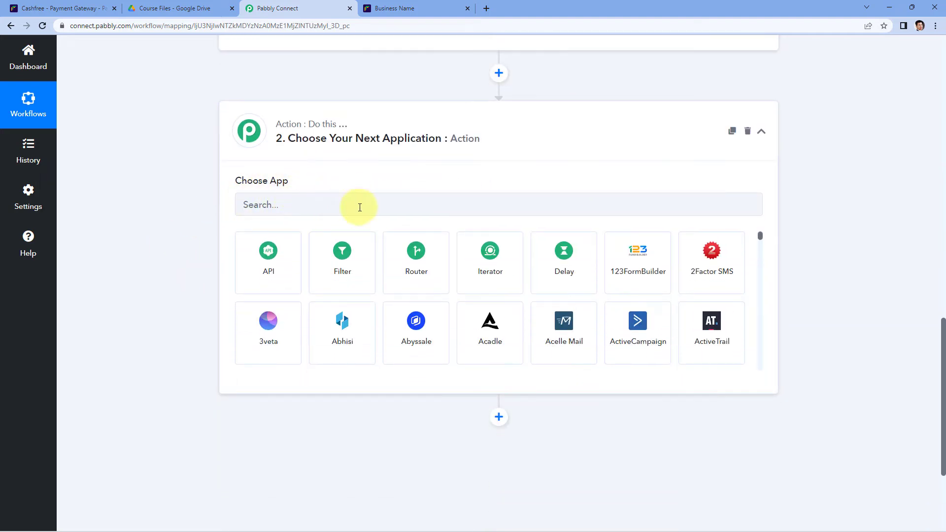
{"action": "left_click", "coordinate": [365, 259]}
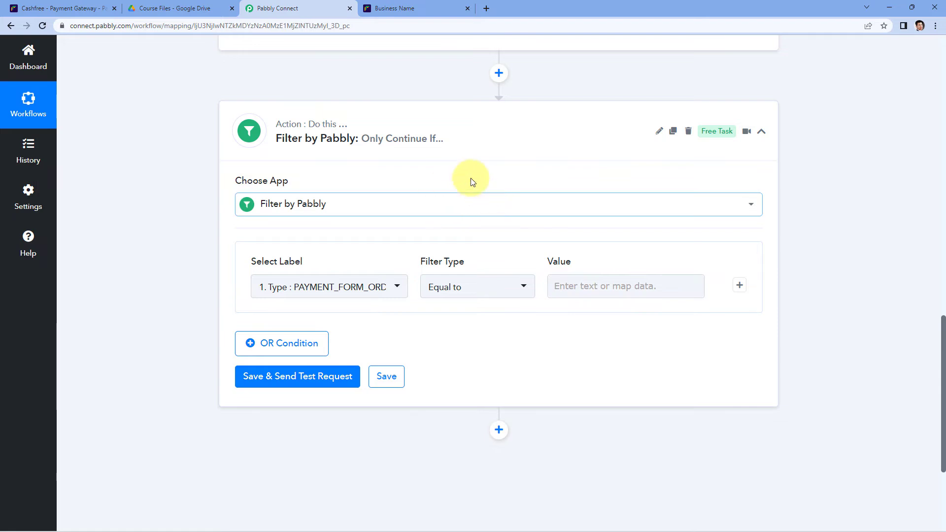
{"action": "scroll", "coordinate": [231, 217], "scroll_direction": "down", "scroll_amount": 1}
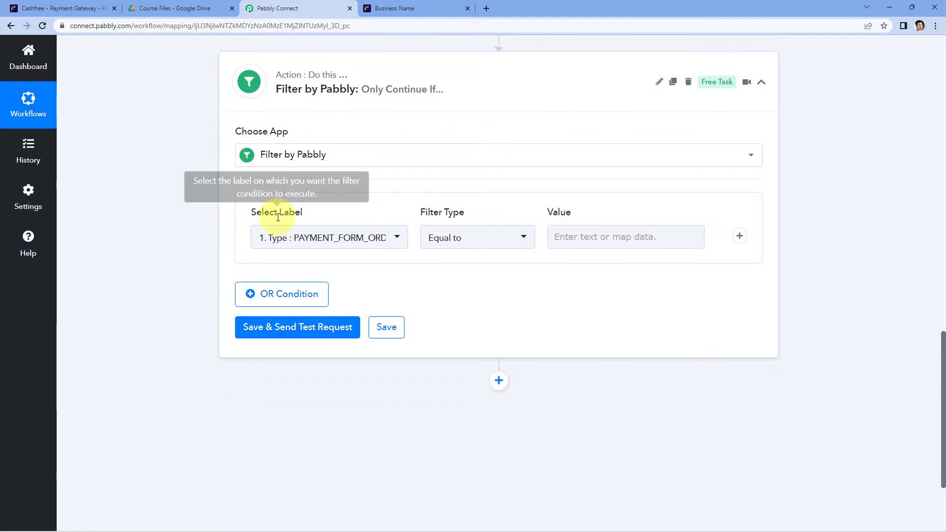
{"action": "left_click", "coordinate": [380, 239]}
{"action": "scroll", "coordinate": [220, 246], "scroll_direction": "down", "scroll_amount": 1}
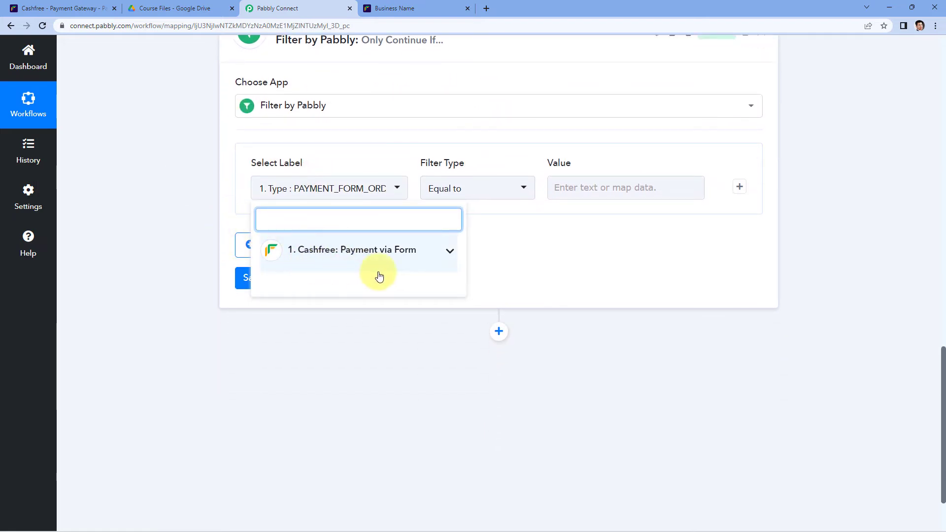
{"action": "left_click", "coordinate": [436, 261]}
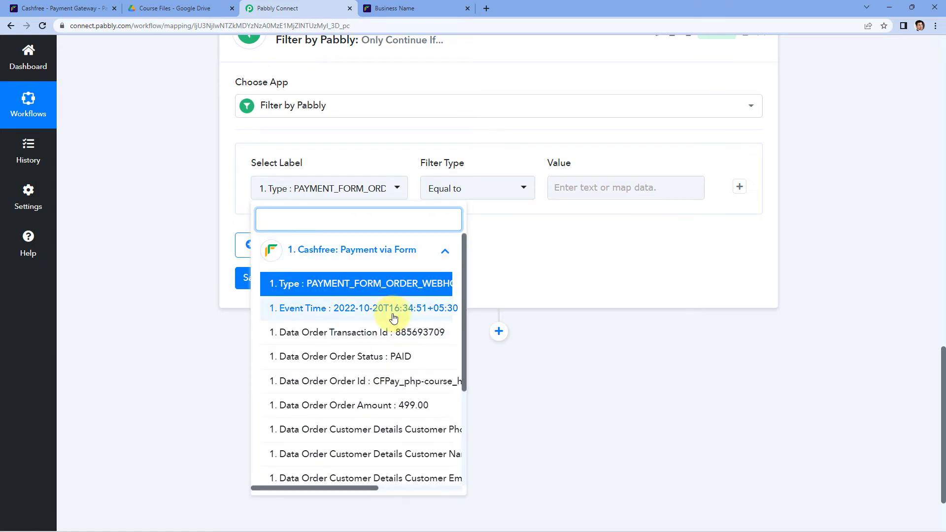
{"action": "scroll", "coordinate": [393, 317], "scroll_direction": "down", "scroll_amount": 1}
{"action": "scroll", "coordinate": [393, 318], "scroll_direction": "down", "scroll_amount": 4}
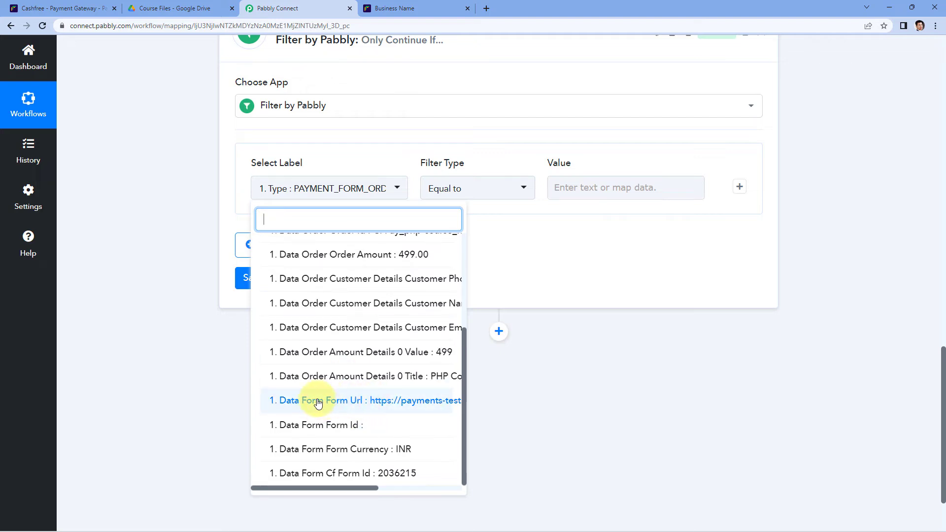
{"action": "left_click", "coordinate": [344, 407]}
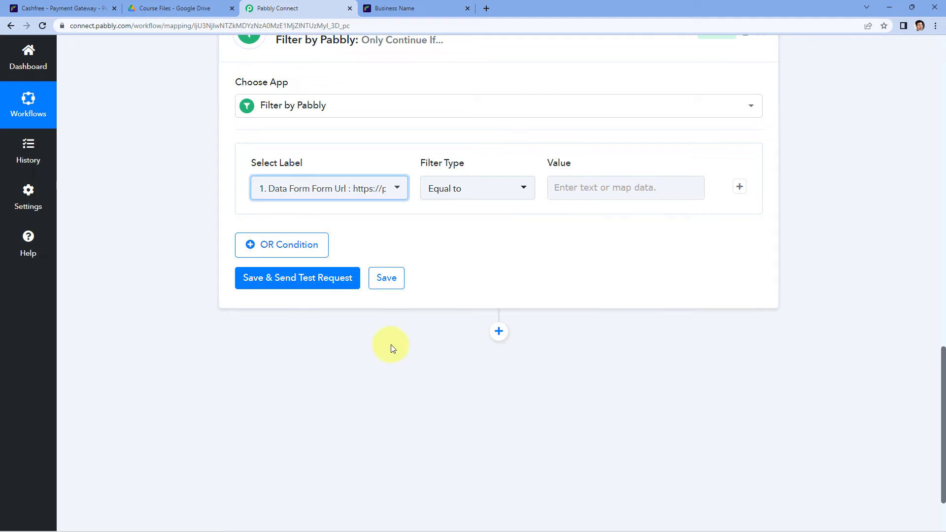
{"action": "left_click", "coordinate": [334, 160]}
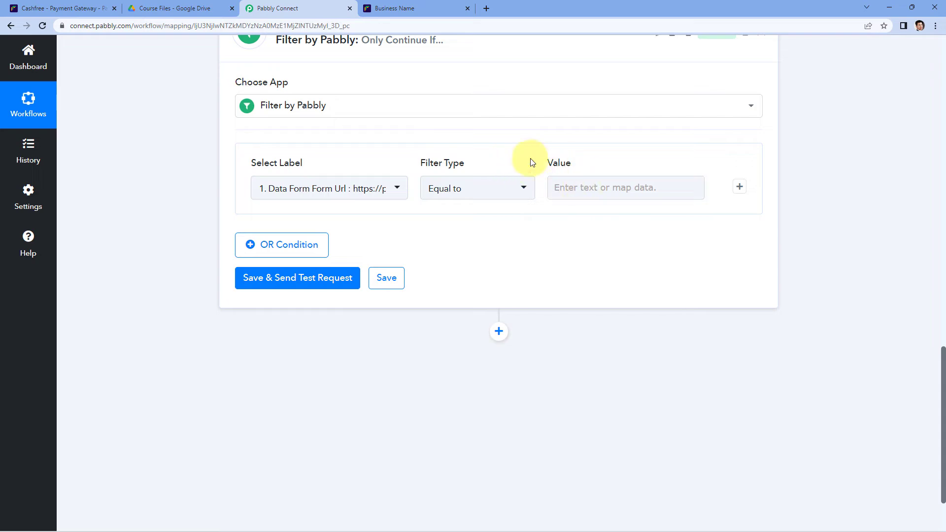
Step: Copy the captured php-course form URL from the trigger response
{"action": "scroll", "coordinate": [514, 168], "scroll_direction": "up", "scroll_amount": 4}
{"action": "scroll", "coordinate": [515, 167], "scroll_direction": "up", "scroll_amount": 3}
{"action": "left_click_drag", "start_coordinate": [541, 112], "coordinate": [507, 99]}
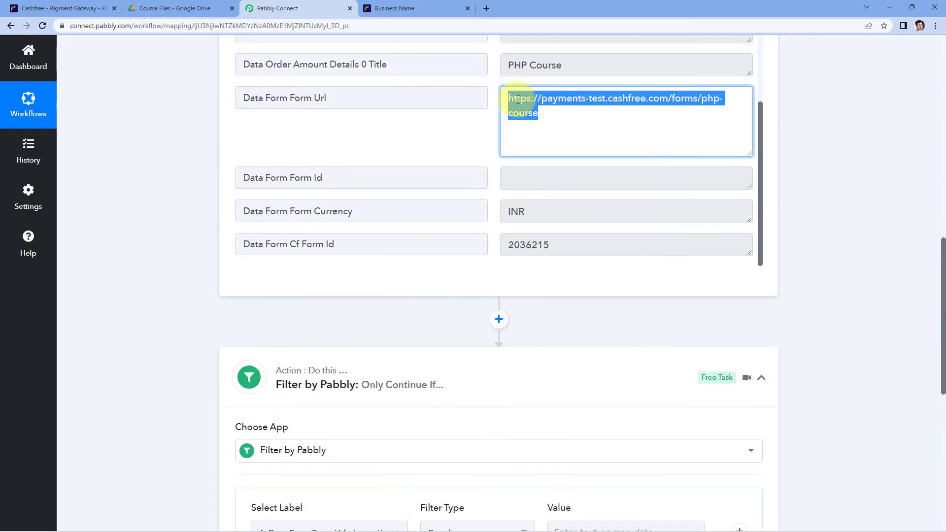
{"action": "right_click", "coordinate": [542, 105]}
{"action": "left_click", "coordinate": [531, 112]}
{"action": "left_click", "coordinate": [512, 121]}
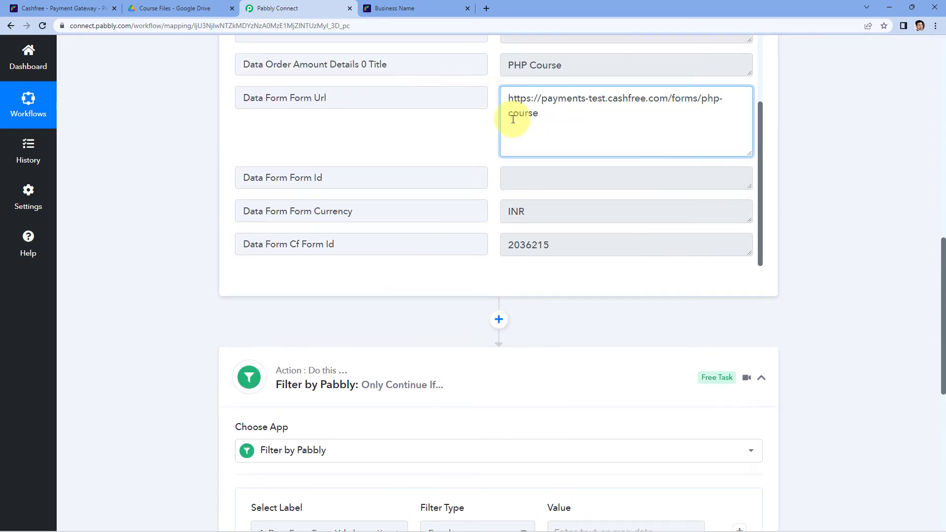
{"action": "left_click", "coordinate": [480, 142]}
Step: Paste the URL as the Equal to value and save & send a test request
{"action": "scroll", "coordinate": [200, 192], "scroll_direction": "down", "scroll_amount": 7}
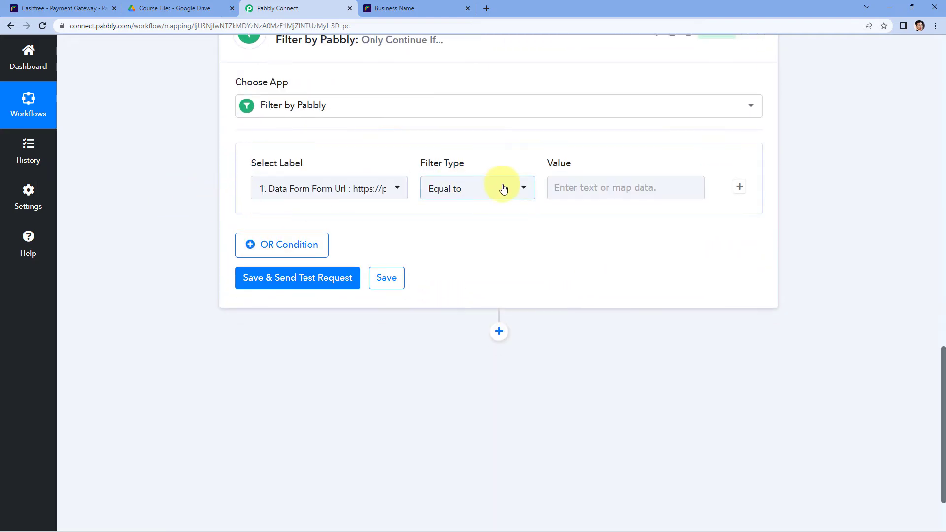
{"action": "left_click", "coordinate": [575, 187]}
{"action": "right_click", "coordinate": [576, 193]}
{"action": "left_click", "coordinate": [599, 261]}
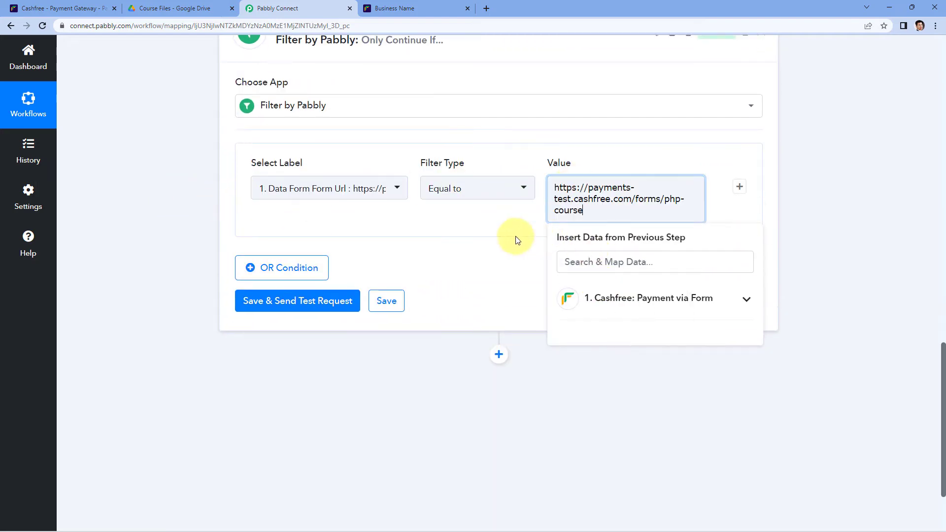
{"action": "left_click", "coordinate": [477, 248]}
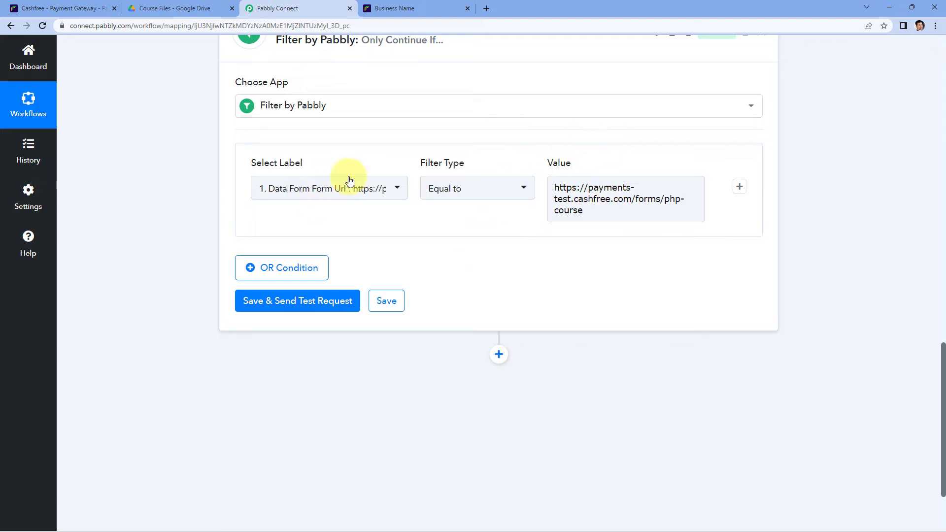
{"action": "left_click", "coordinate": [293, 302]}
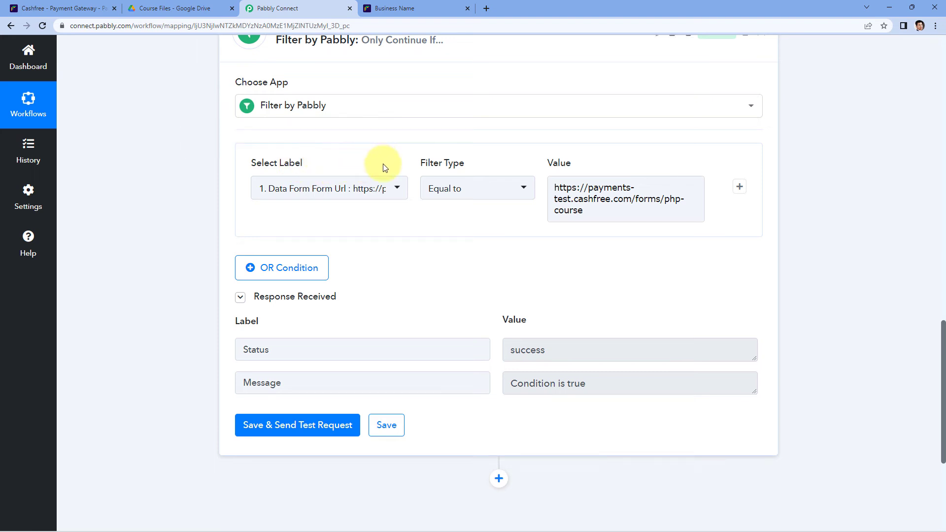
Step: Verify the pasted filter value URL; the test returns 'Condition is true'
{"action": "left_click_drag", "start_coordinate": [604, 213], "coordinate": [553, 186]}
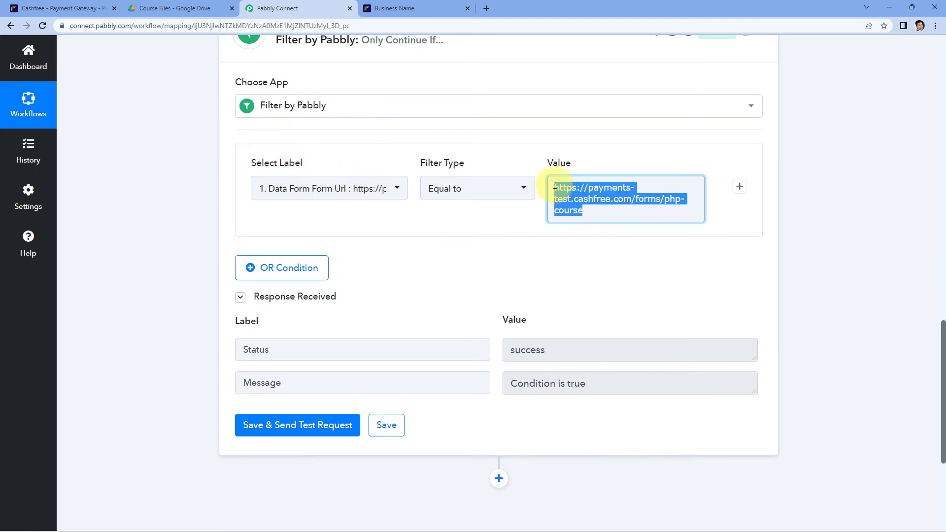
{"action": "left_click", "coordinate": [539, 164]}
{"action": "left_click", "coordinate": [586, 217]}
{"action": "left_click", "coordinate": [494, 234]}
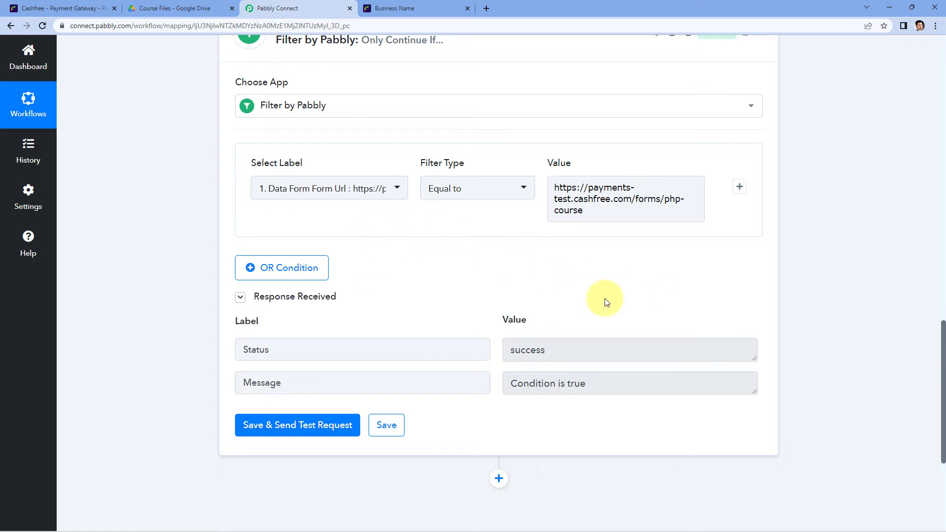
{"action": "scroll", "coordinate": [484, 266], "scroll_direction": "down", "scroll_amount": 4}
{"action": "scroll", "coordinate": [484, 266], "scroll_direction": "down", "scroll_amount": 1}
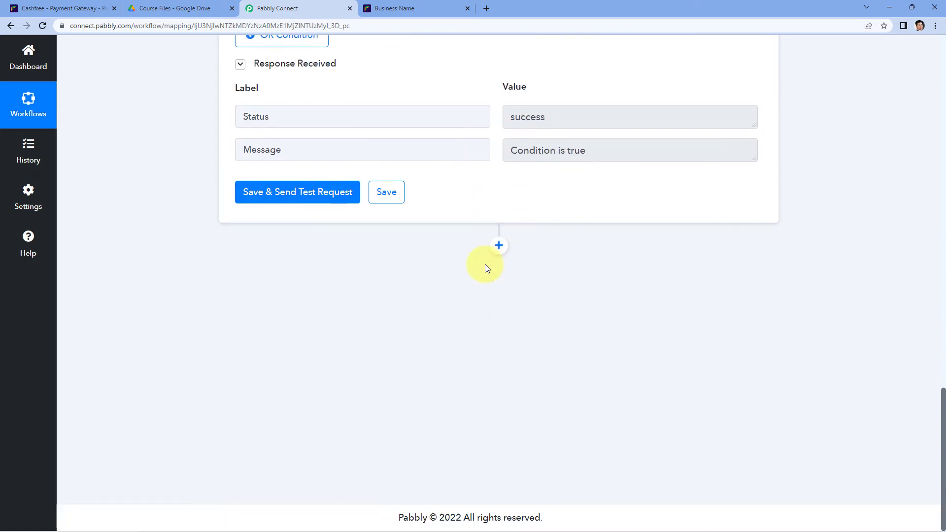
Step: Add a Google Drive action step using the Share a File event
{"action": "left_click", "coordinate": [498, 246]}
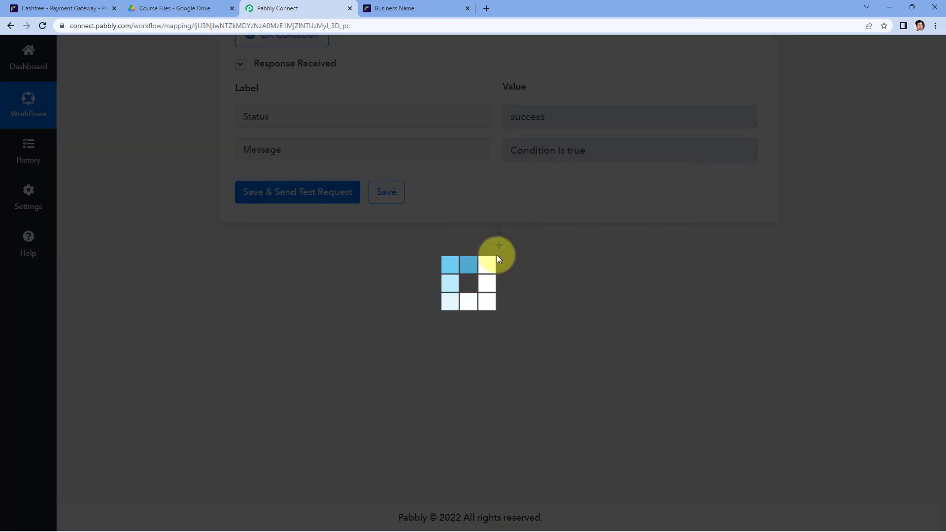
{"action": "scroll", "coordinate": [164, 286], "scroll_direction": "down", "scroll_amount": 2}
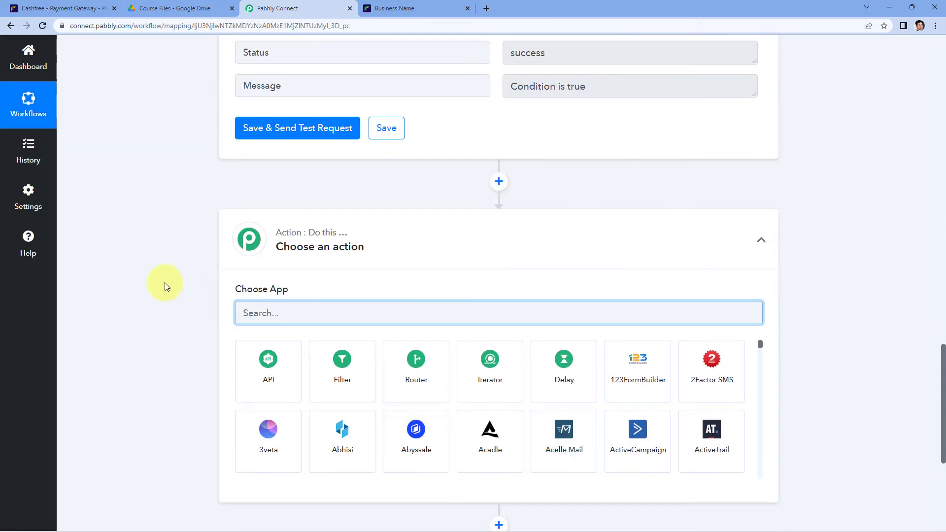
{"action": "type", "text": "Google"}
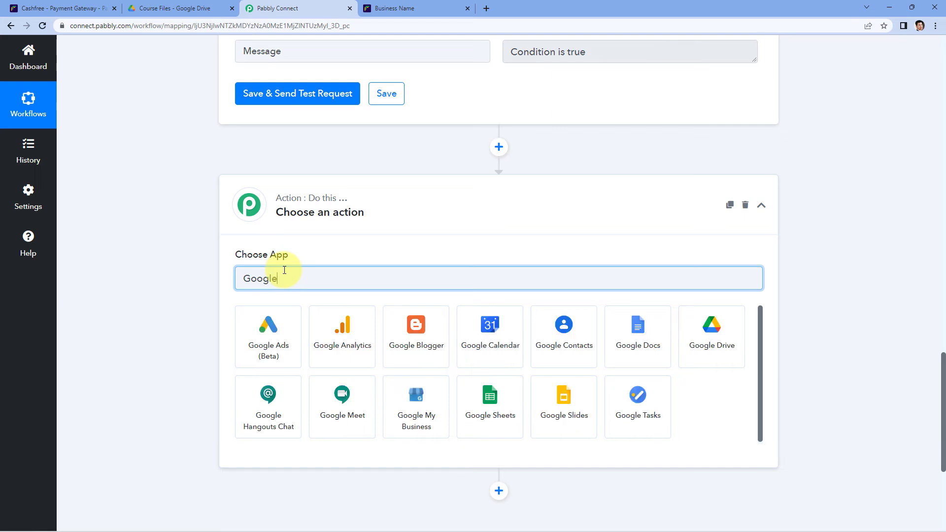
{"action": "type", "text": " Dr"}
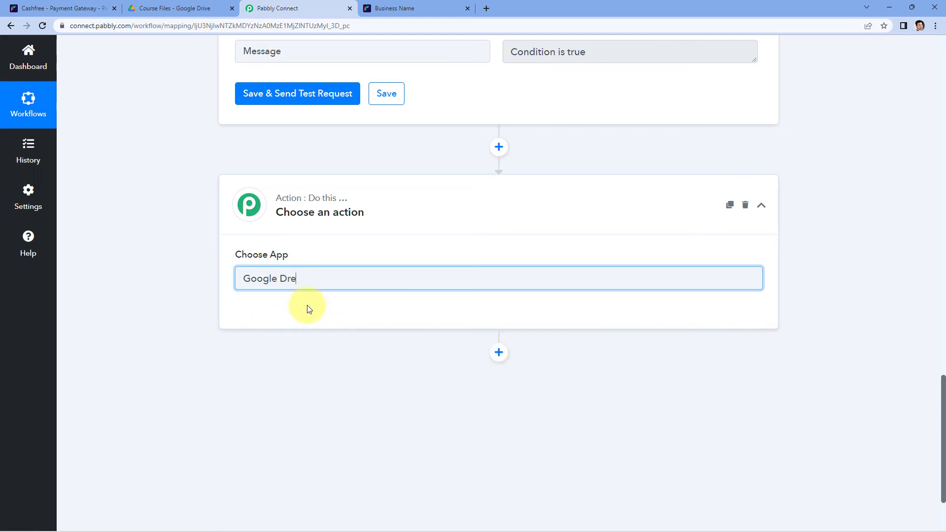
{"action": "left_click", "coordinate": [277, 324]}
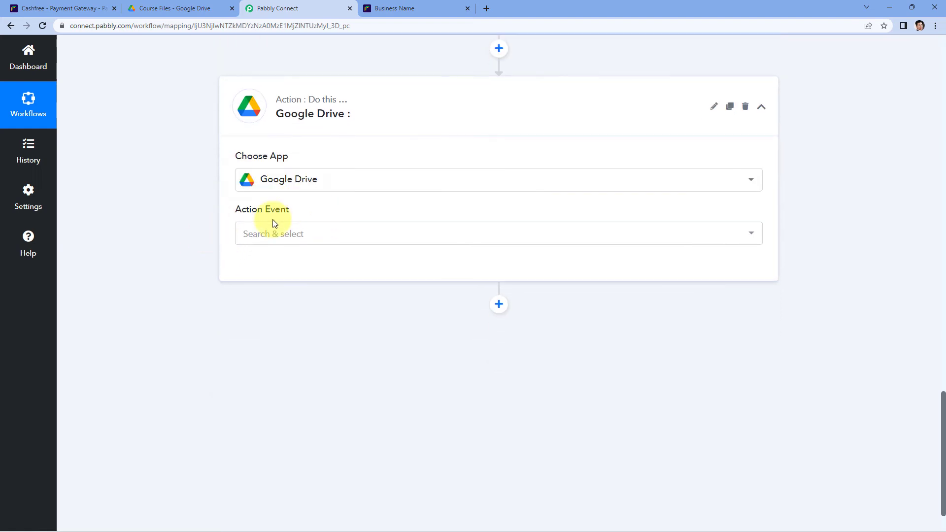
{"action": "left_click", "coordinate": [315, 243]}
{"action": "scroll", "coordinate": [211, 253], "scroll_direction": "down", "scroll_amount": 1}
{"action": "scroll", "coordinate": [286, 268], "scroll_direction": "down", "scroll_amount": 3}
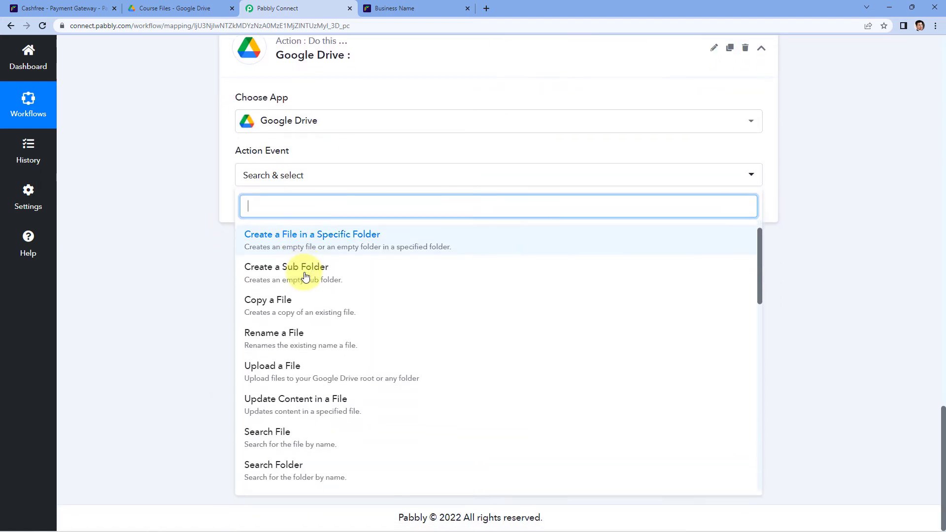
{"action": "scroll", "coordinate": [305, 276], "scroll_direction": "down", "scroll_amount": 1}
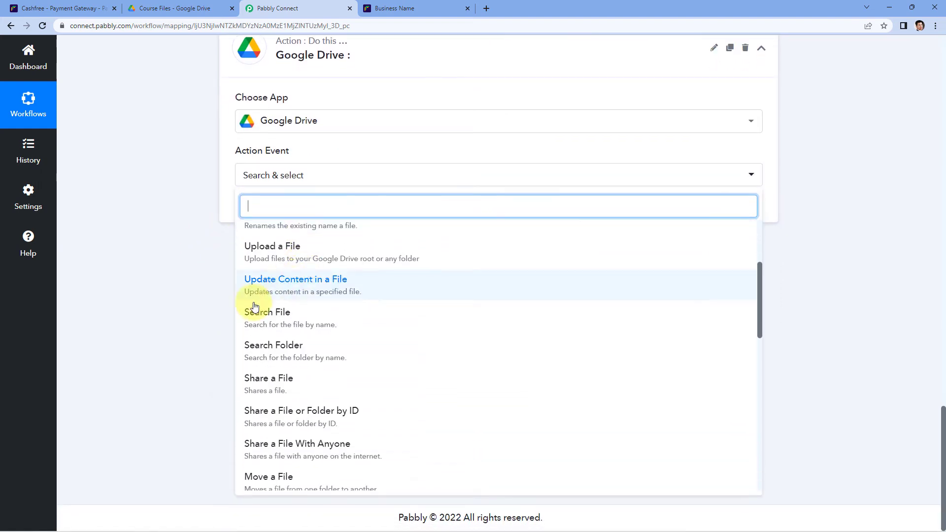
{"action": "left_click", "coordinate": [290, 382]}
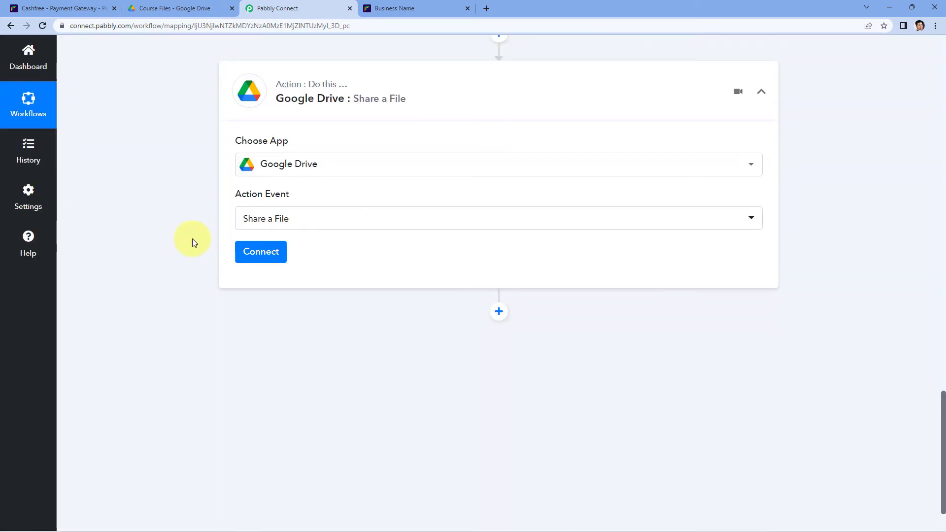
Step: Add a new Google Drive connection by signing in with a Google account and approving access
{"action": "left_click", "coordinate": [260, 264]}
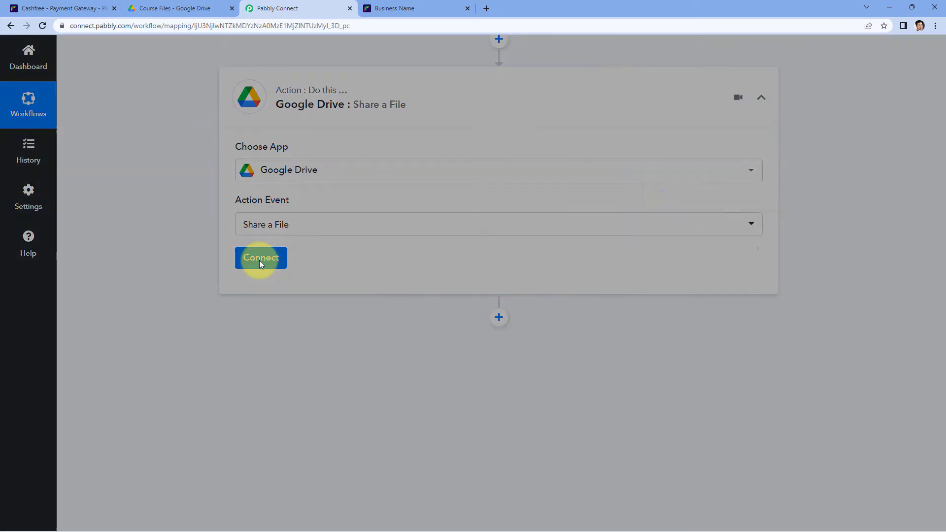
{"action": "left_click", "coordinate": [465, 163]}
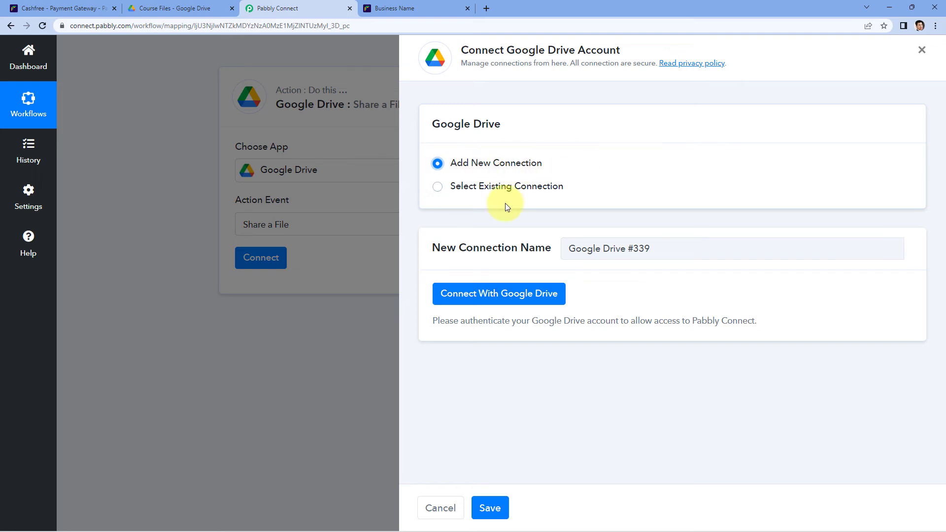
{"action": "left_click", "coordinate": [500, 301]}
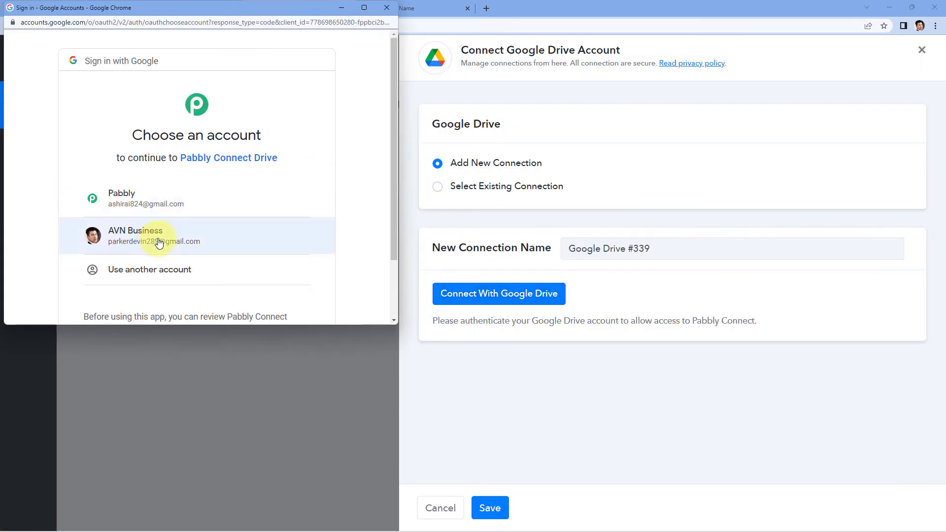
{"action": "scroll", "coordinate": [155, 240], "scroll_direction": "down", "scroll_amount": 1}
{"action": "left_click", "coordinate": [157, 241]}
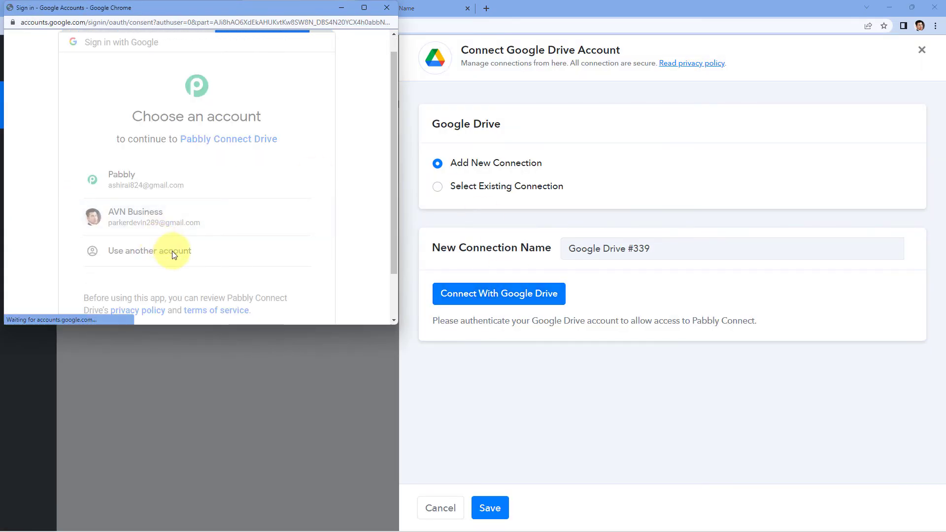
{"action": "scroll", "coordinate": [187, 253], "scroll_direction": "down", "scroll_amount": 5}
{"action": "left_click", "coordinate": [247, 241]}
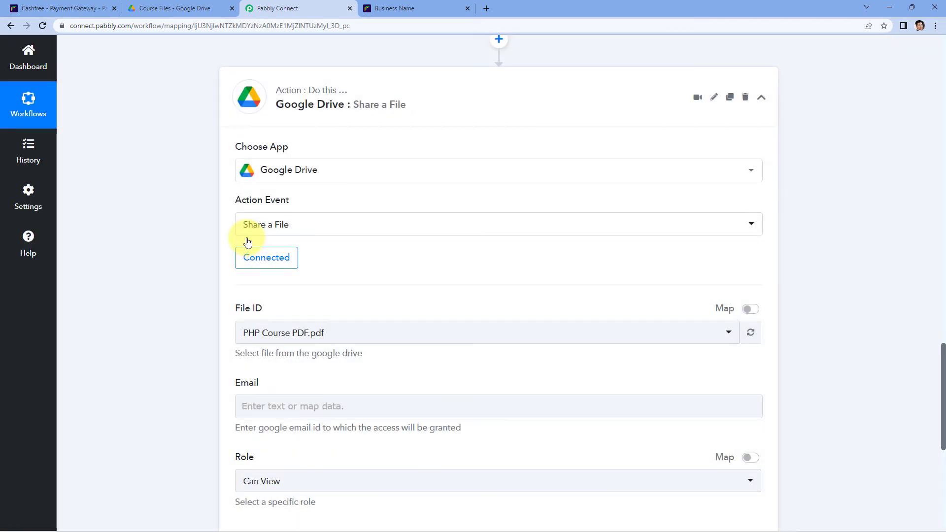
Step: Open the File ID dropdown and scroll through the available Google Drive files
{"action": "scroll", "coordinate": [181, 249], "scroll_direction": "down", "scroll_amount": 2}
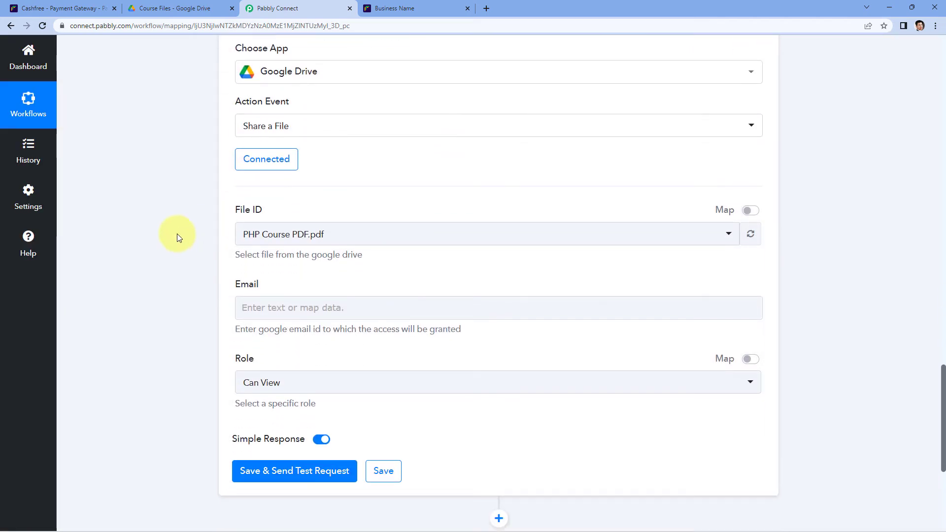
{"action": "scroll", "coordinate": [237, 202], "scroll_direction": "down", "scroll_amount": 1}
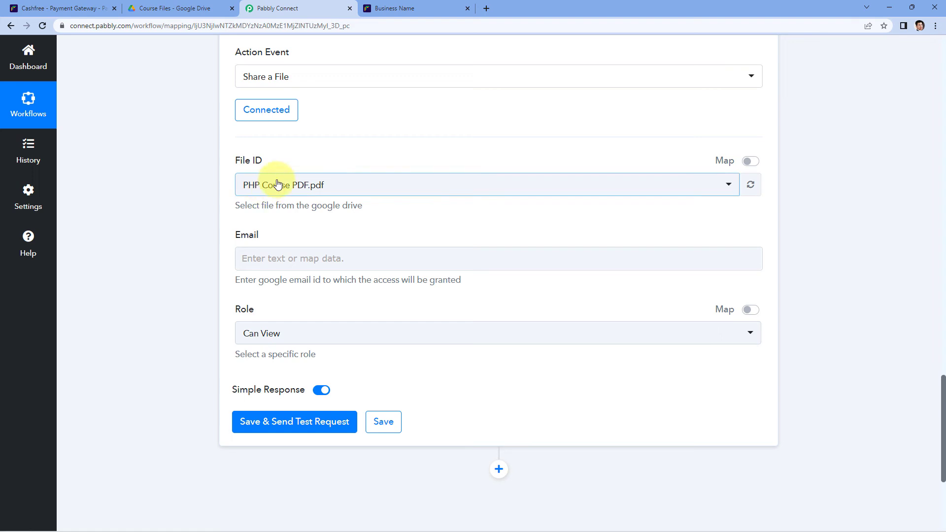
{"action": "left_click", "coordinate": [436, 186]}
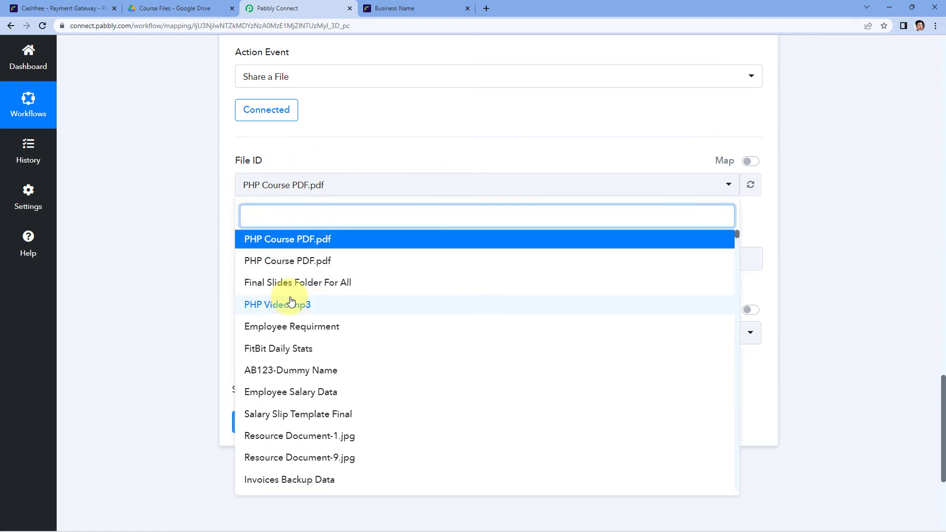
{"action": "scroll", "coordinate": [315, 301], "scroll_direction": "down", "scroll_amount": 5}
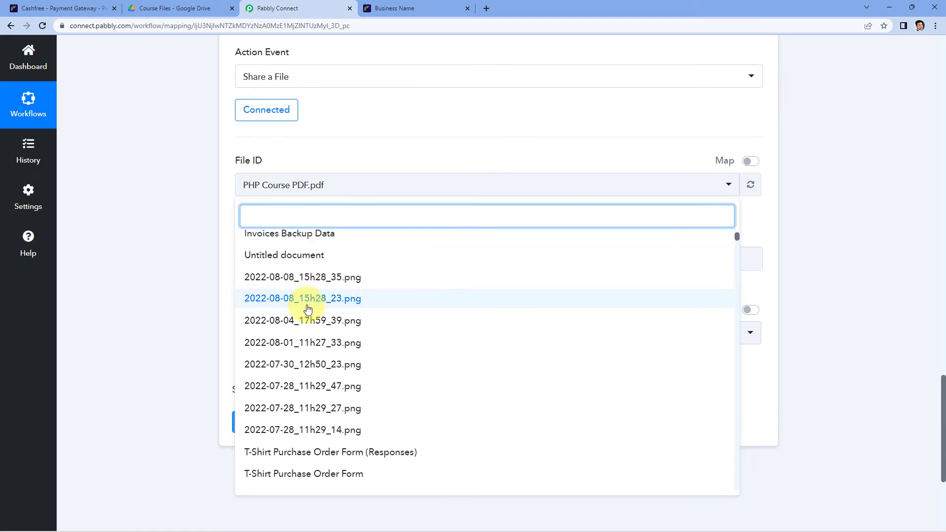
{"action": "scroll", "coordinate": [316, 306], "scroll_direction": "down", "scroll_amount": 3}
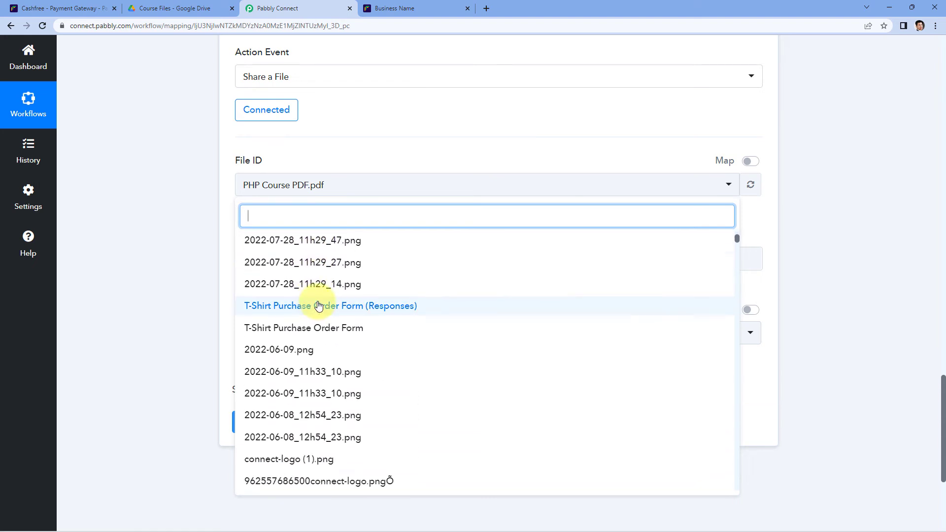
{"action": "scroll", "coordinate": [320, 305], "scroll_direction": "up", "scroll_amount": 3}
{"action": "scroll", "coordinate": [320, 303], "scroll_direction": "up", "scroll_amount": 5}
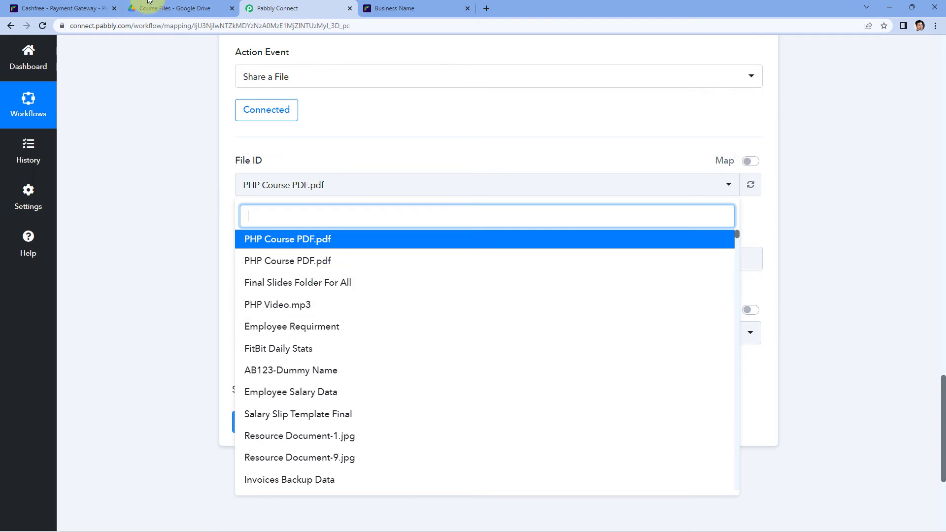
{"action": "left_click", "coordinate": [148, 9]}
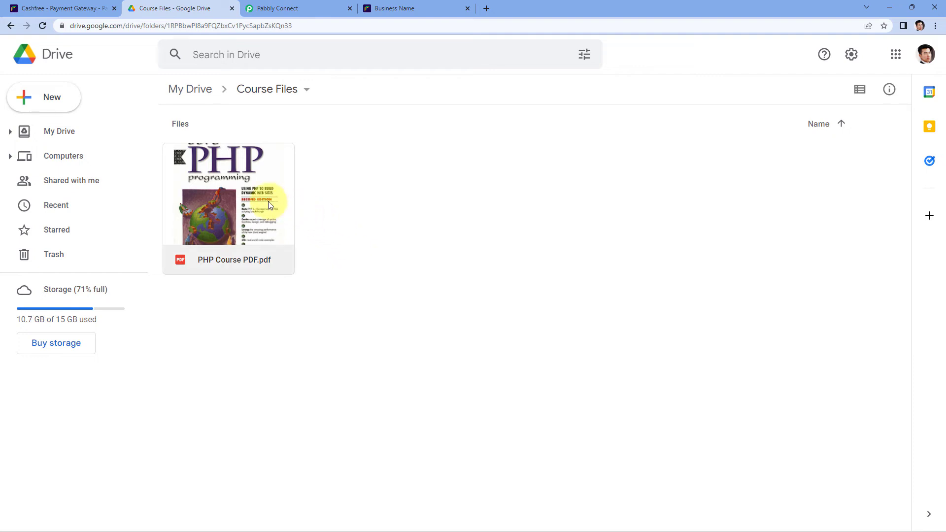
{"action": "left_click", "coordinate": [309, 8]}
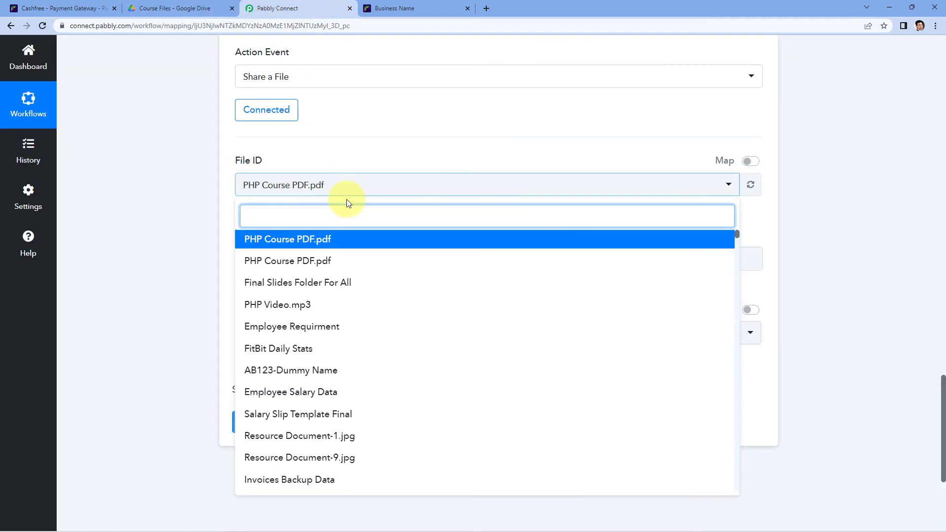
Step: Select PHP Course PDF.pdf as the File ID and locate the customer email in the payment data
{"action": "left_click", "coordinate": [286, 239]}
{"action": "left_click", "coordinate": [305, 221]}
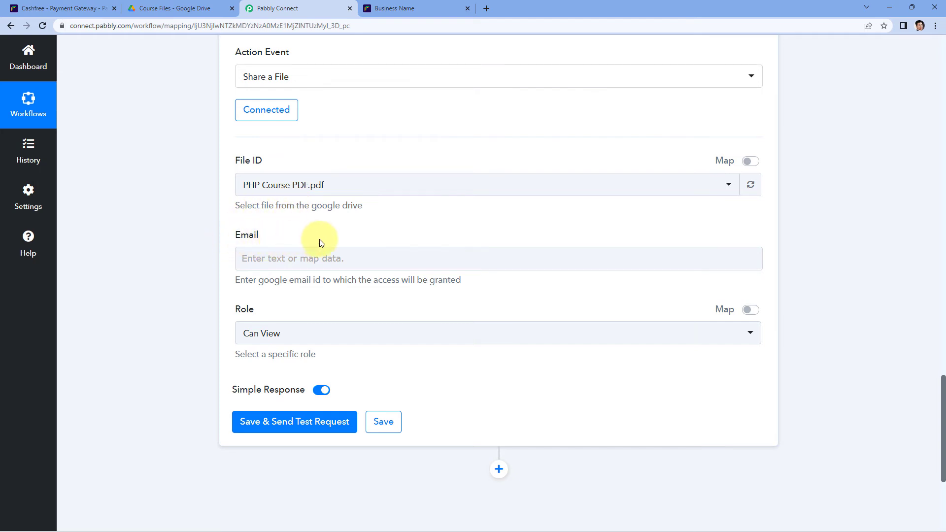
{"action": "scroll", "coordinate": [316, 247], "scroll_direction": "up", "scroll_amount": 9}
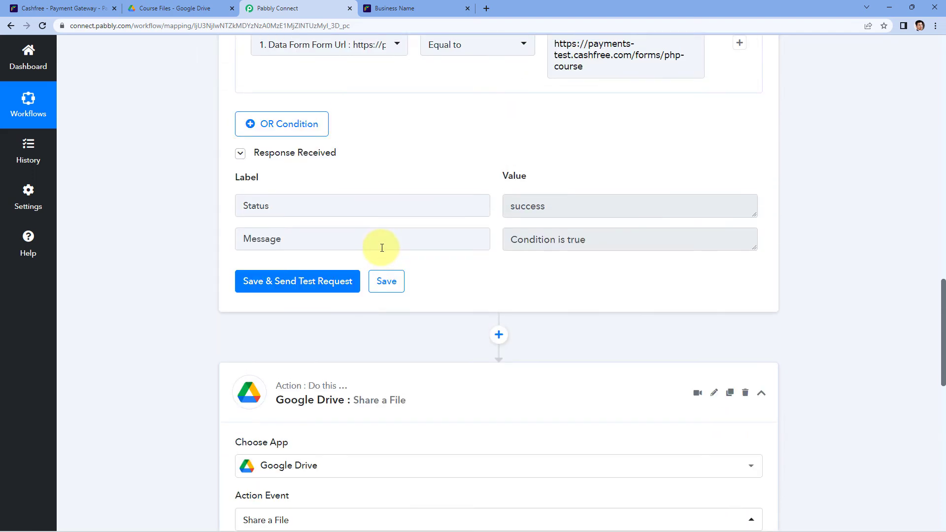
{"action": "scroll", "coordinate": [382, 247], "scroll_direction": "up", "scroll_amount": 12}
{"action": "scroll", "coordinate": [507, 234], "scroll_direction": "up", "scroll_amount": 1}
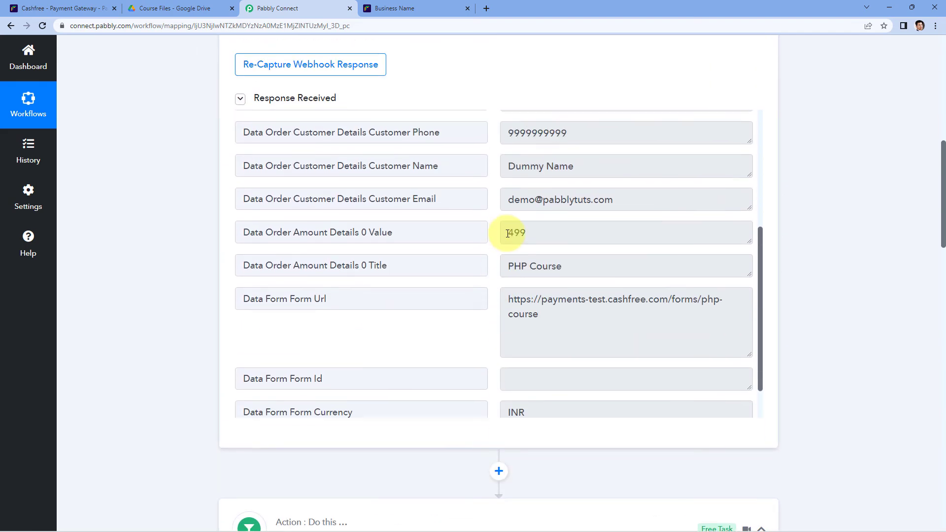
{"action": "scroll", "coordinate": [507, 234], "scroll_direction": "down", "scroll_amount": 1}
{"action": "left_click_drag", "start_coordinate": [507, 153], "coordinate": [616, 156]}
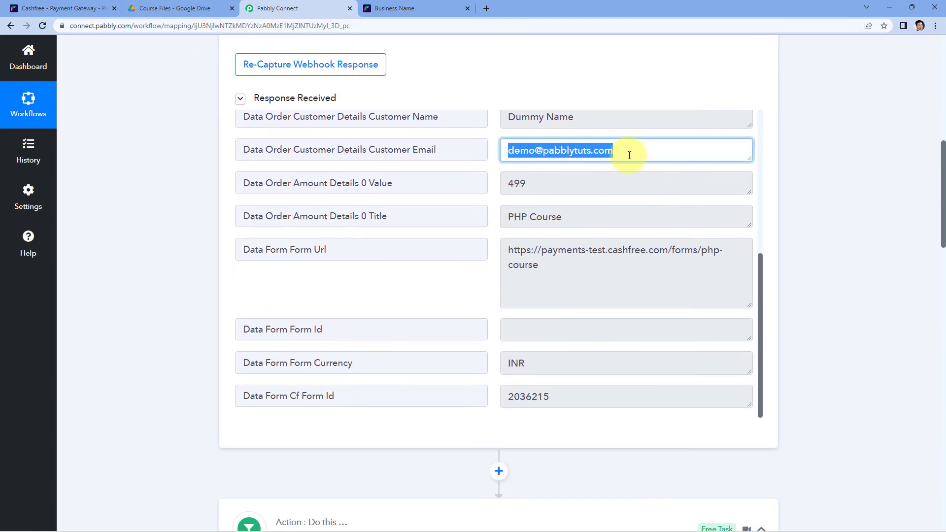
{"action": "left_click", "coordinate": [629, 155]}
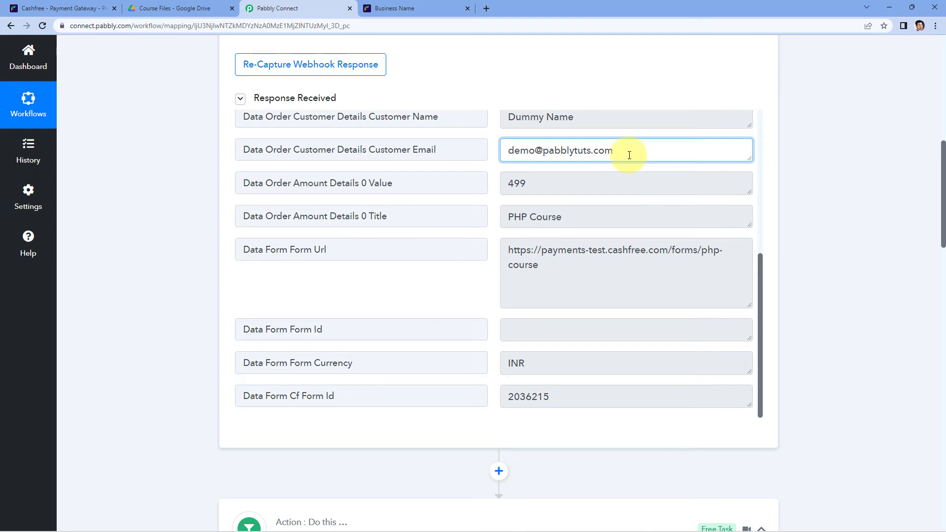
{"action": "mouse_move", "coordinate": [630, 154]}
{"action": "left_mouse_down"}
{"action": "mouse_move", "coordinate": [500, 151]}
{"action": "mouse_move", "coordinate": [632, 150]}
{"action": "left_mouse_up"}
{"action": "left_click", "coordinate": [493, 153]}
{"action": "left_click", "coordinate": [633, 150]}
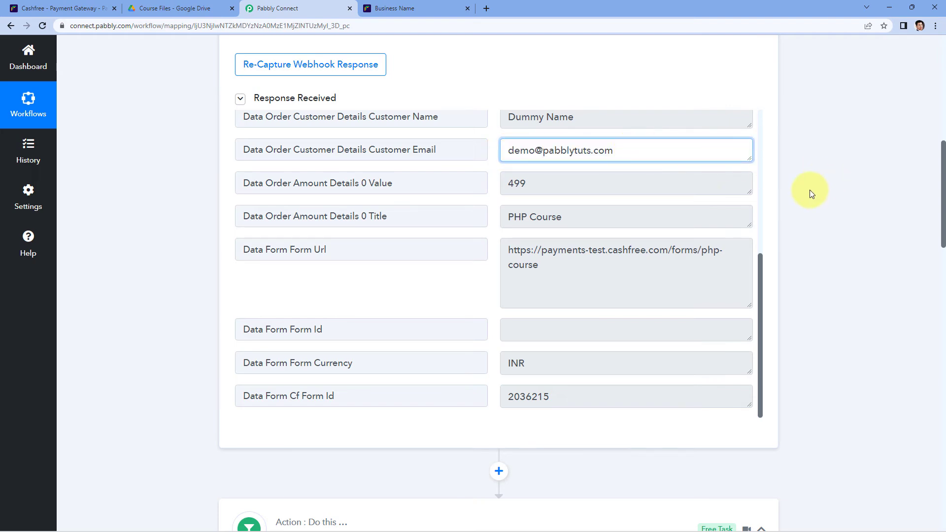
{"action": "scroll", "coordinate": [809, 190], "scroll_direction": "down", "scroll_amount": 10}
{"action": "scroll", "coordinate": [809, 191], "scroll_direction": "down", "scroll_amount": 10}
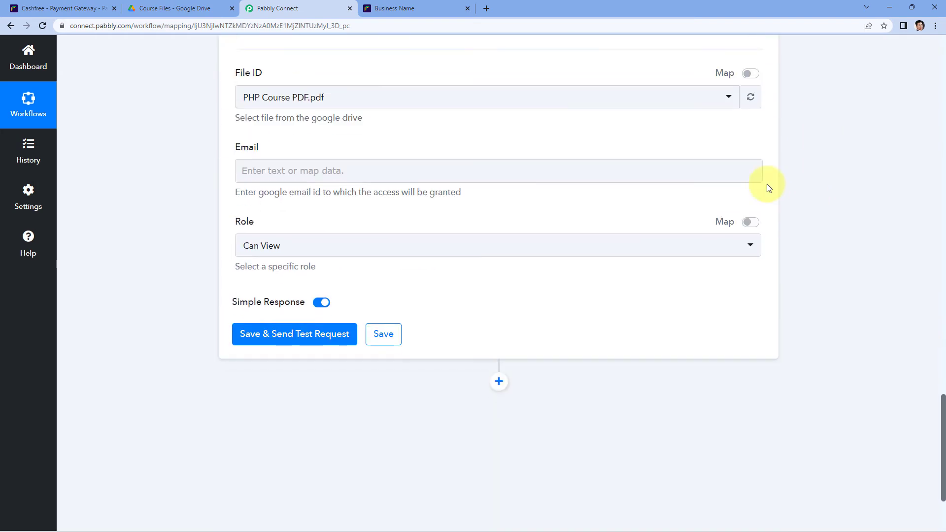
Step: Map the Cashfree Customer Email into the Email field and keep the role as Can View
{"action": "left_click", "coordinate": [250, 159]}
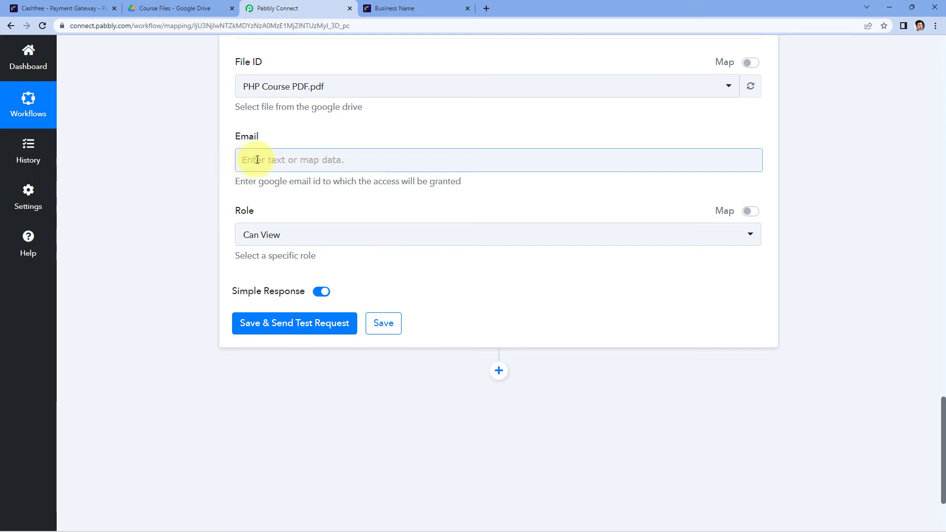
{"action": "left_click", "coordinate": [259, 159]}
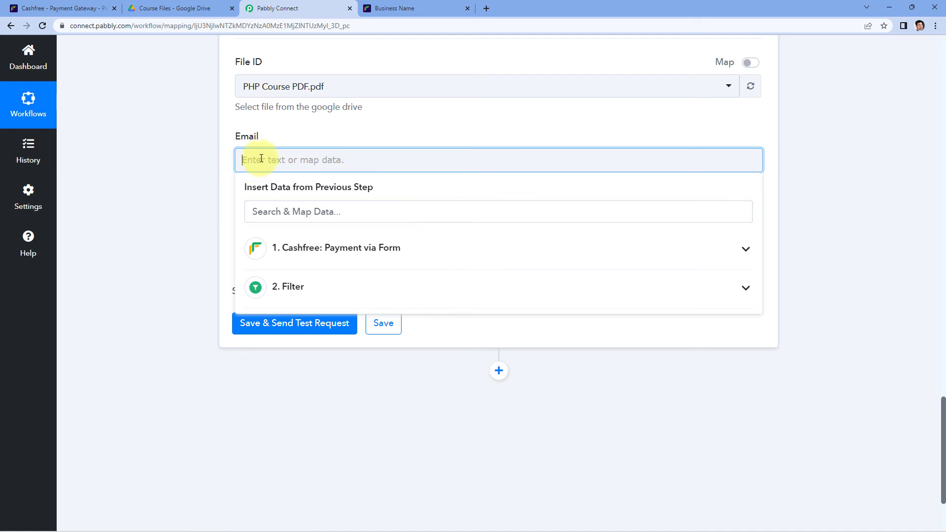
{"action": "left_click", "coordinate": [405, 250]}
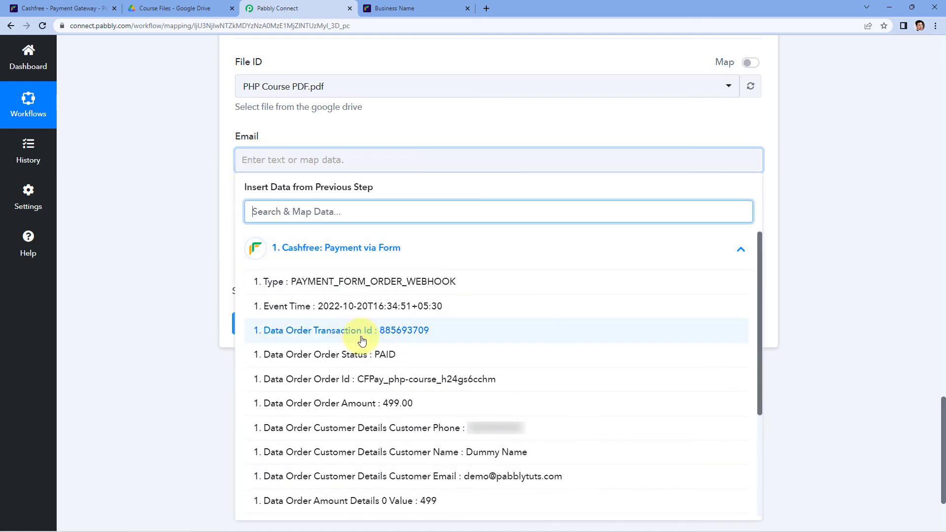
{"action": "left_click", "coordinate": [369, 481]}
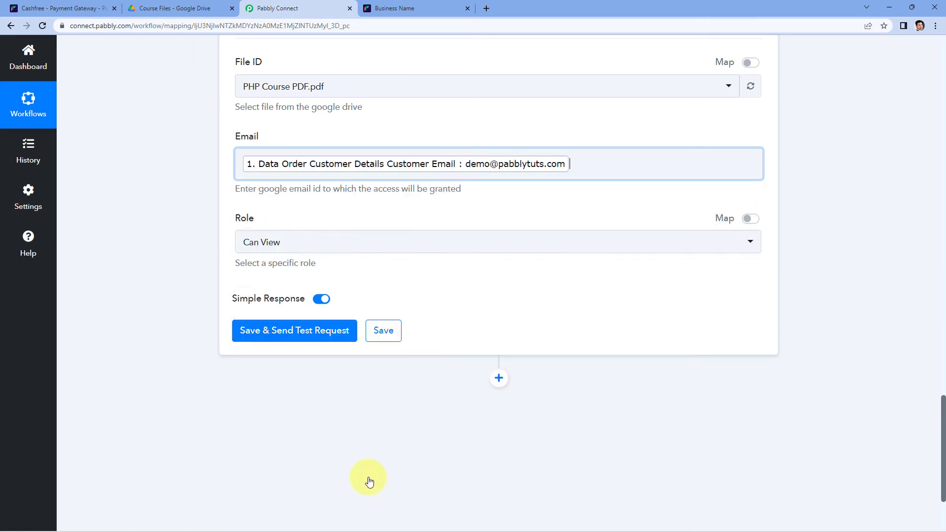
{"action": "left_click", "coordinate": [205, 299]}
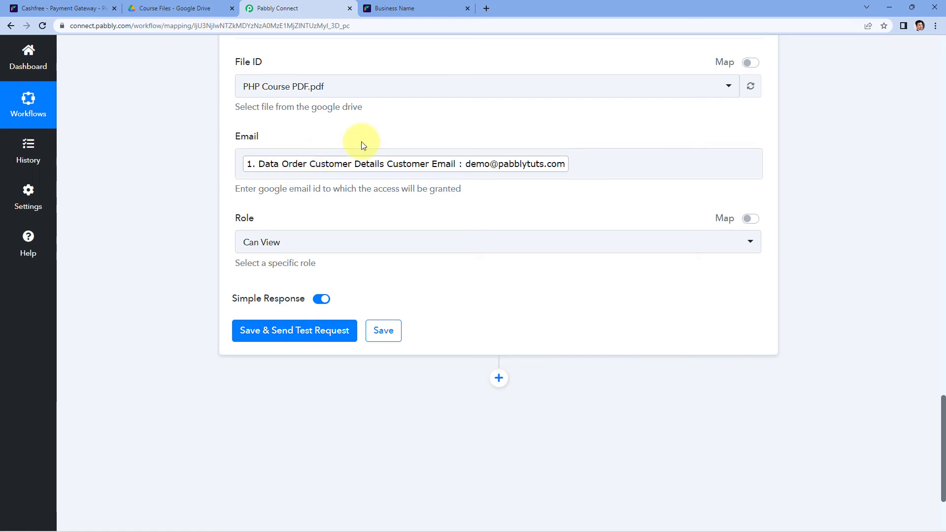
{"action": "left_click", "coordinate": [594, 171]}
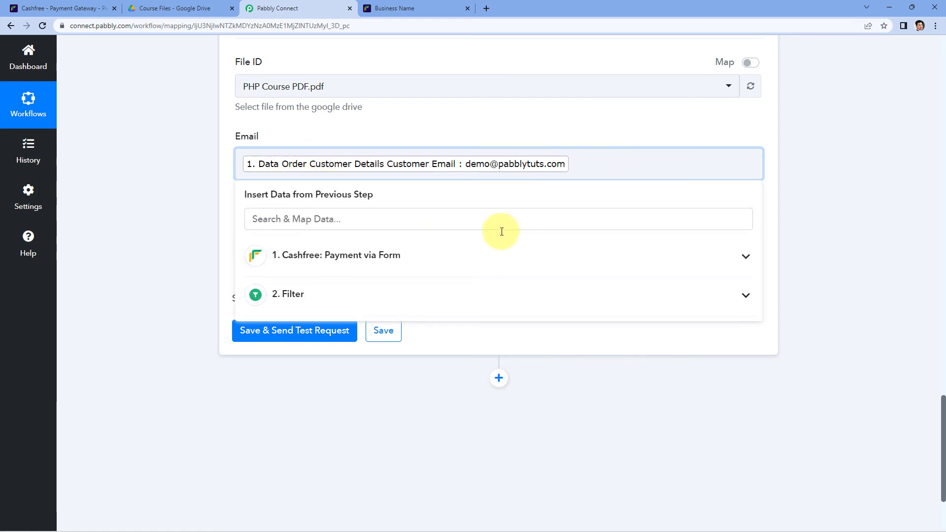
{"action": "left_click", "coordinate": [460, 263]}
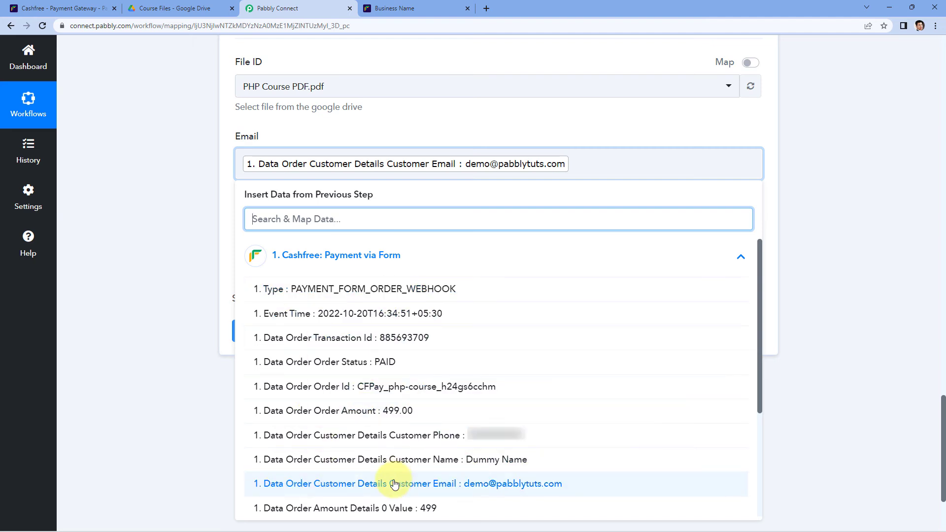
{"action": "left_click", "coordinate": [165, 278]}
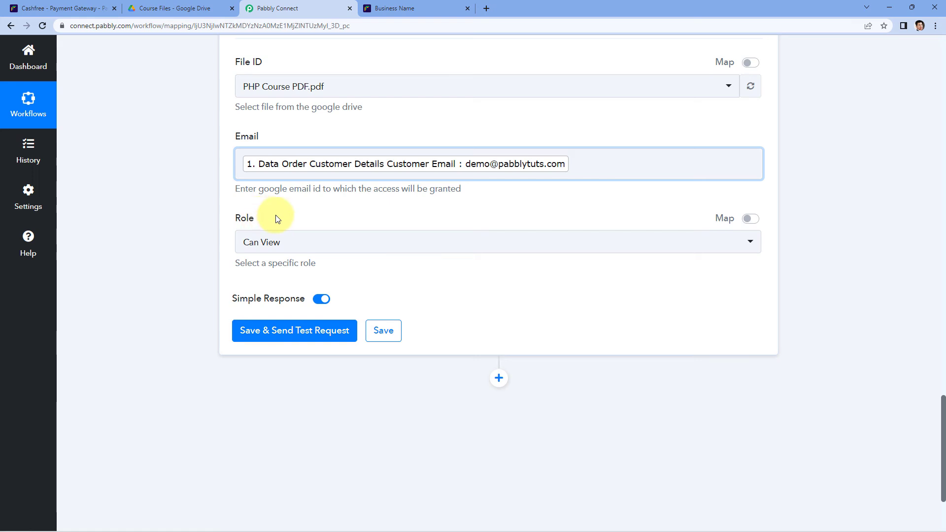
{"action": "left_click", "coordinate": [349, 248]}
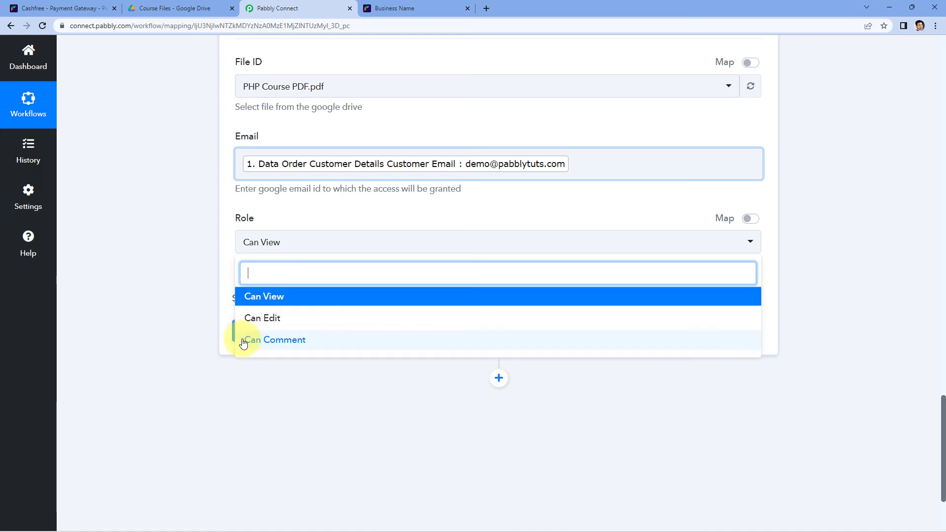
{"action": "left_click", "coordinate": [272, 297]}
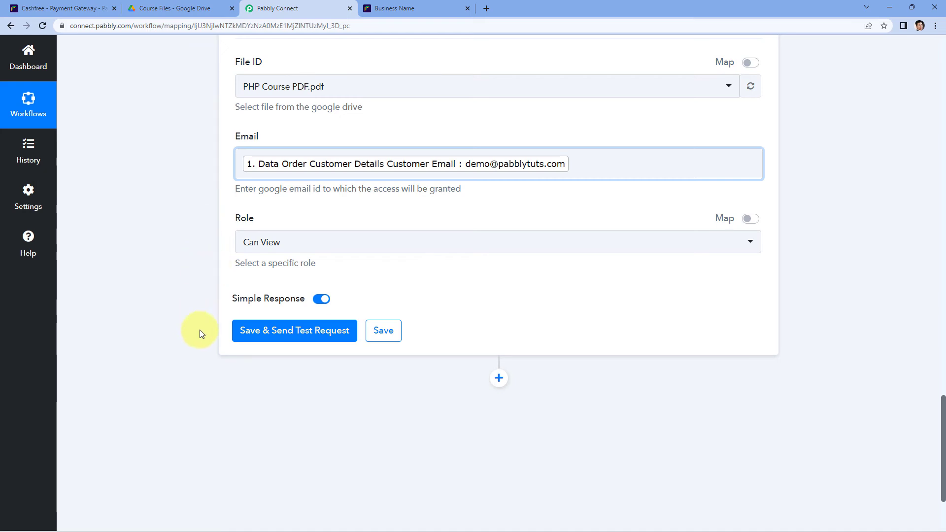
Step: Send a test share and check the drive#permission response shows role reader, then open a new tab
{"action": "left_click", "coordinate": [302, 331]}
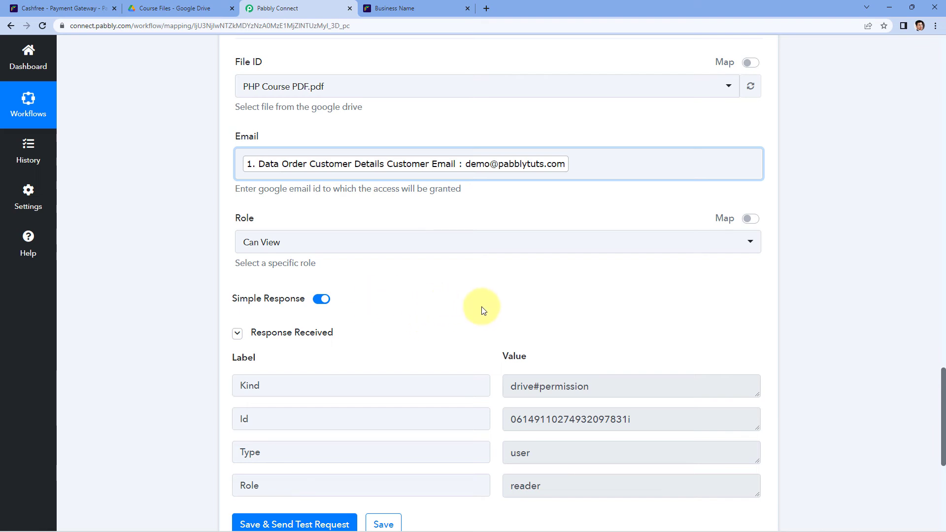
{"action": "scroll", "coordinate": [284, 324], "scroll_direction": "down", "scroll_amount": 1}
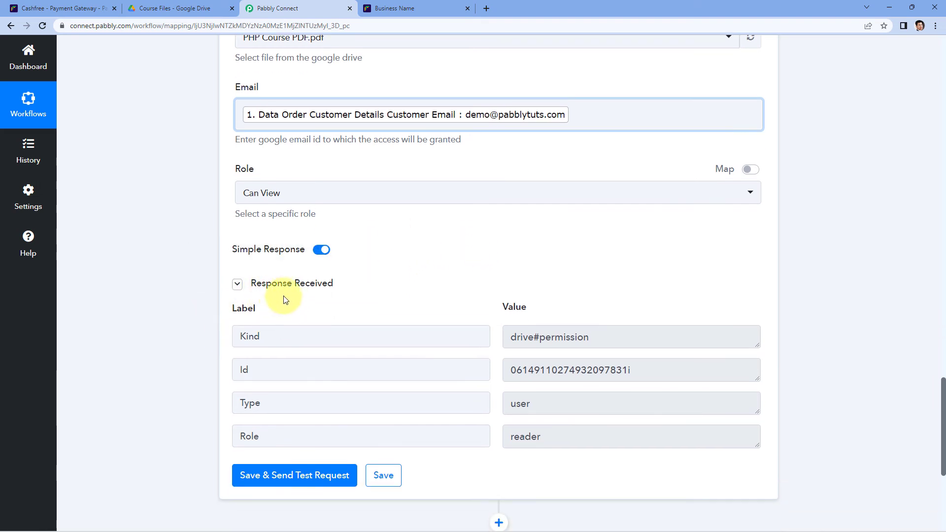
{"action": "scroll", "coordinate": [443, 281], "scroll_direction": "down", "scroll_amount": 1}
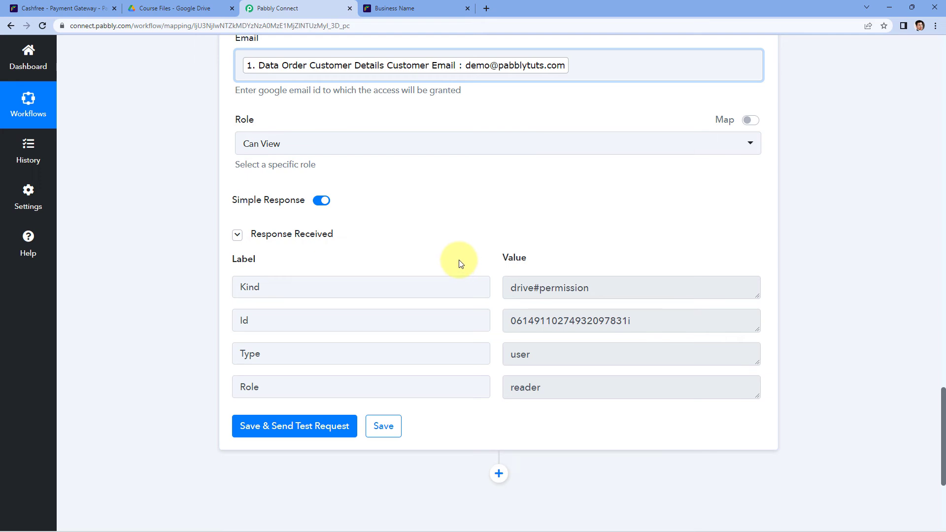
{"action": "scroll", "coordinate": [459, 259], "scroll_direction": "up", "scroll_amount": 3}
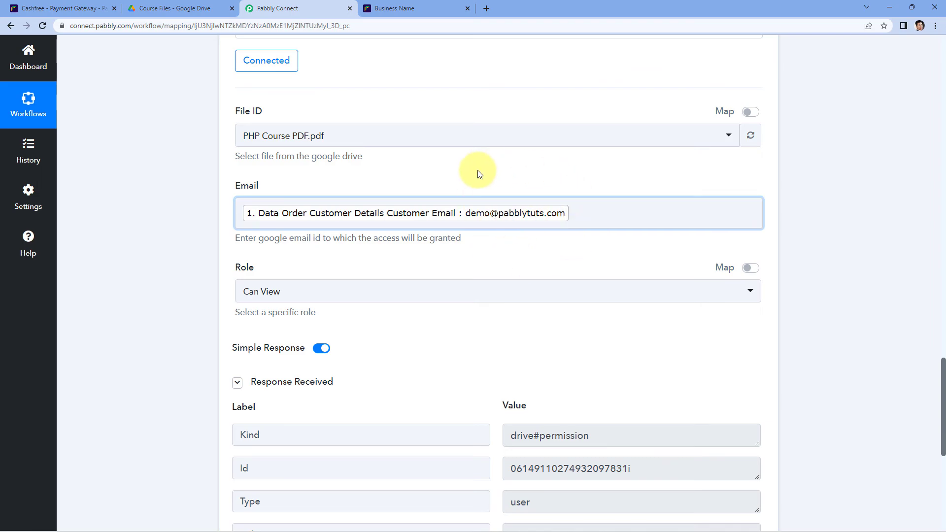
{"action": "left_click", "coordinate": [486, 8]}
Step: Switch to the customer's Google account and open the PHP Course PDF.pdf share email's file
{"action": "left_click", "coordinate": [924, 55]}
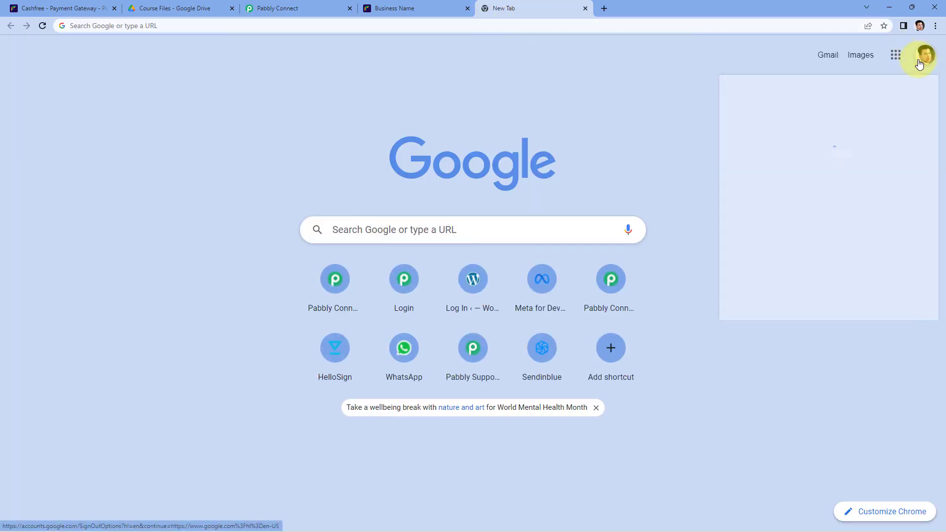
{"action": "left_click", "coordinate": [788, 233]}
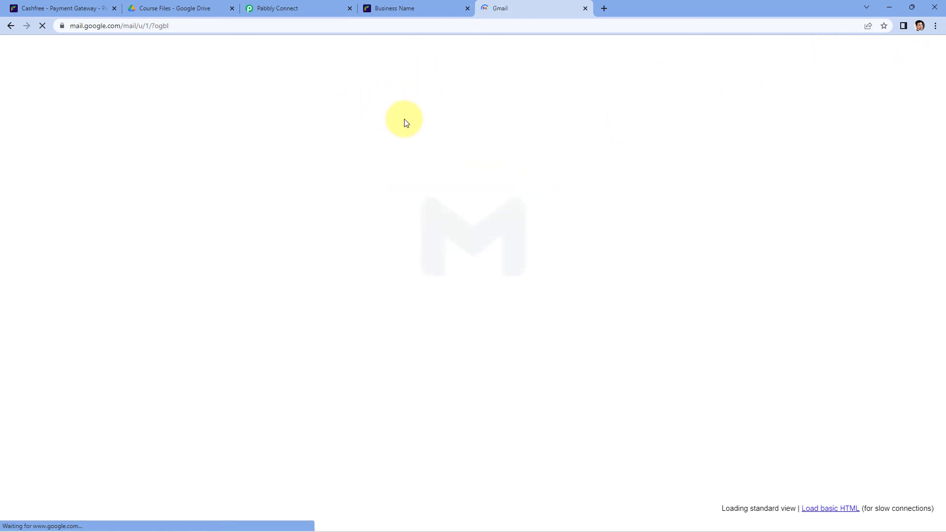
{"action": "left_click", "coordinate": [386, 152]}
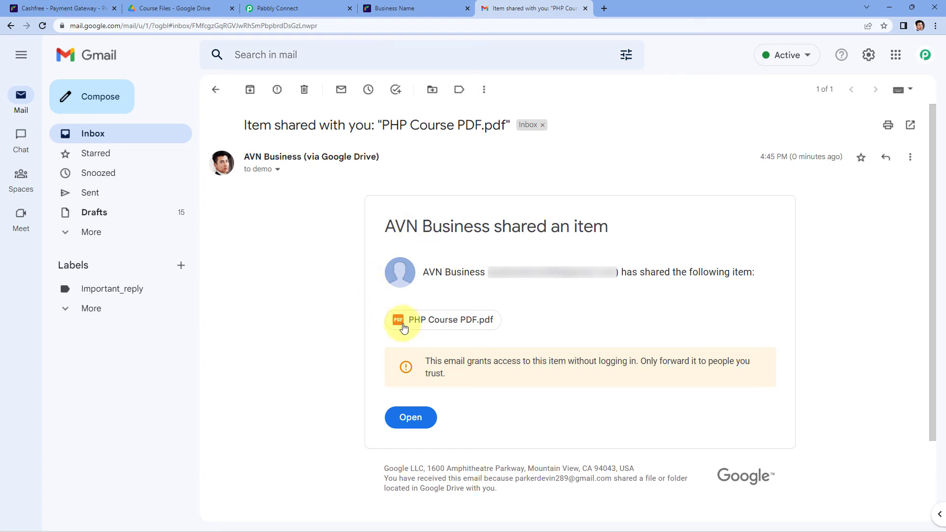
{"action": "left_click", "coordinate": [445, 328]}
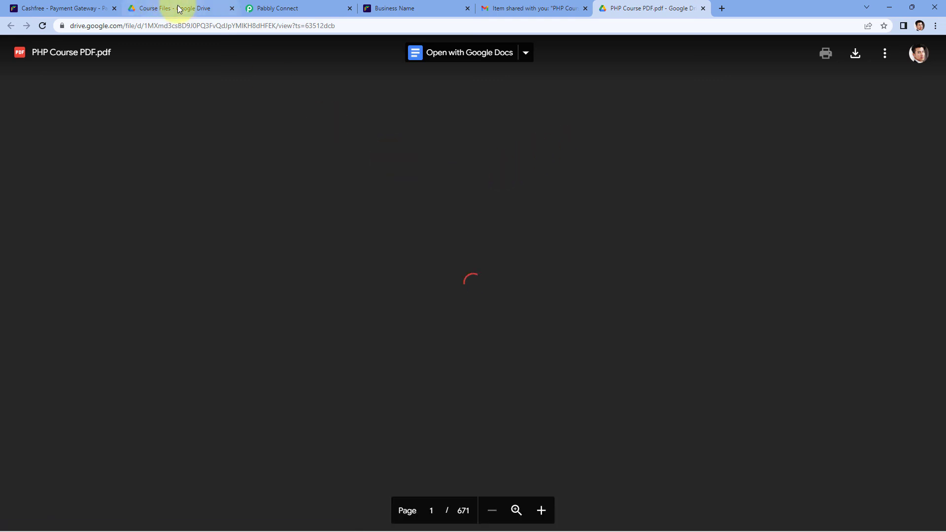
Step: Check the Course Files folder in Drive, review the PDF and share email, then return to Pabbly
{"action": "left_click", "coordinate": [179, 9]}
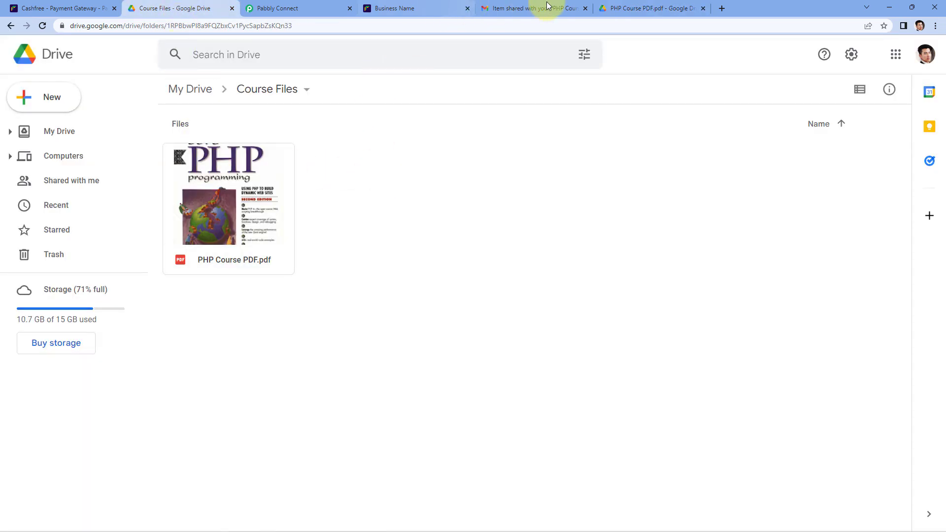
{"action": "left_click", "coordinate": [616, 8]}
{"action": "scroll", "coordinate": [574, 172], "scroll_direction": "down", "scroll_amount": 3}
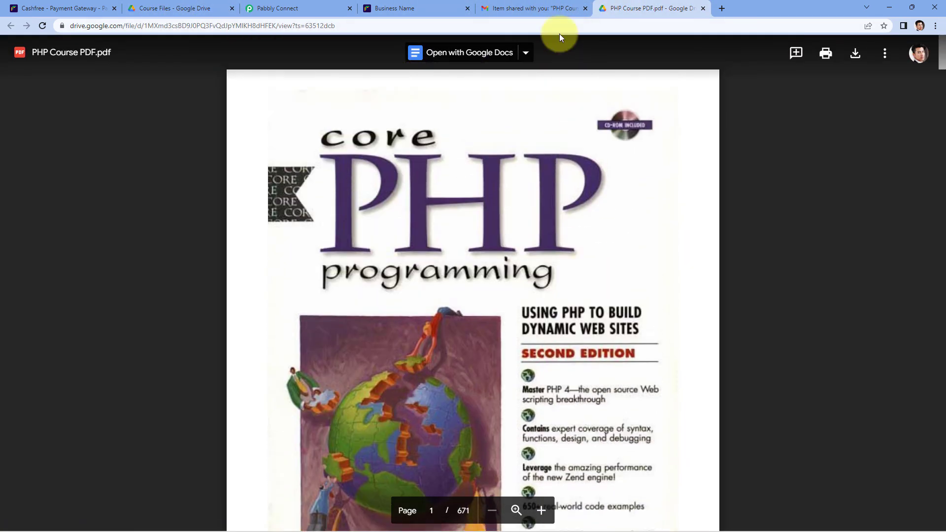
{"action": "left_click", "coordinate": [546, 9]}
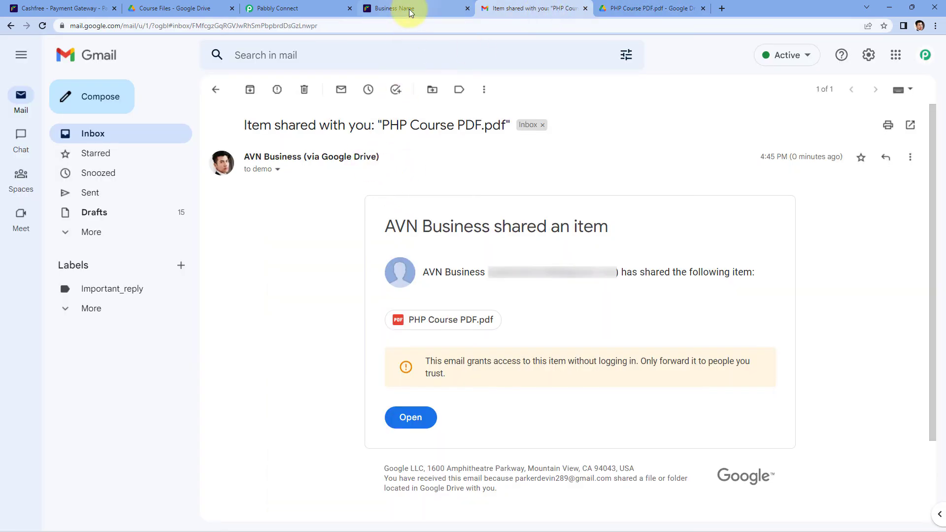
{"action": "left_click", "coordinate": [276, 8]}
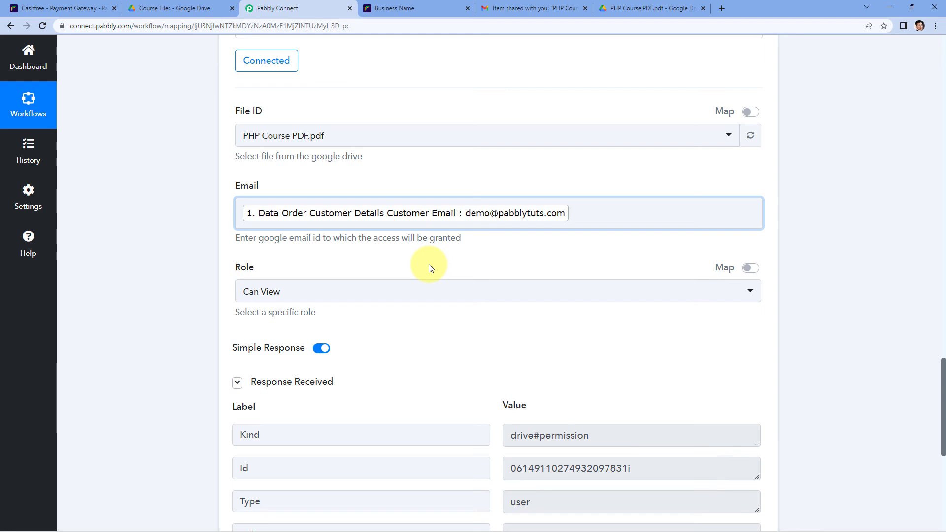
Step: Scroll to the top and collapse the Cashfree trigger card so all three steps show compactly
{"action": "scroll", "coordinate": [844, 212], "scroll_direction": "up", "scroll_amount": 8}
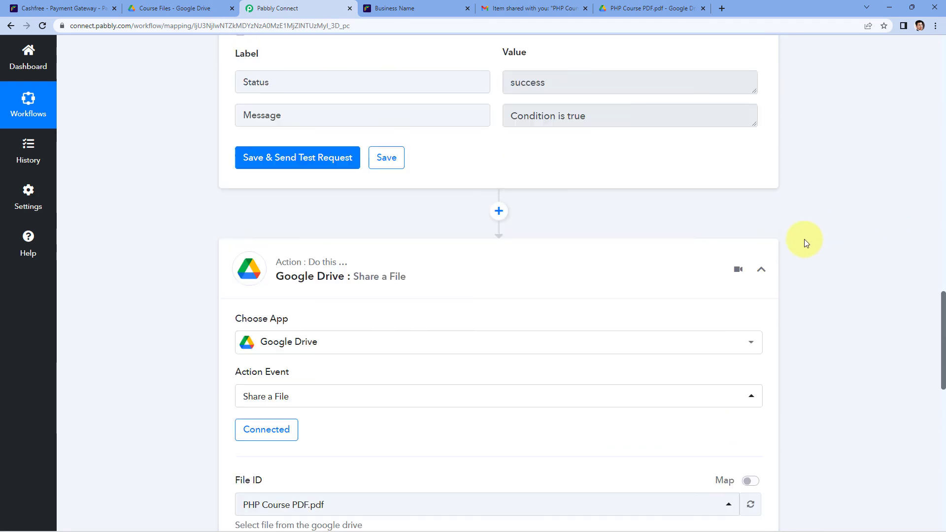
{"action": "scroll", "coordinate": [787, 266], "scroll_direction": "up", "scroll_amount": 20}
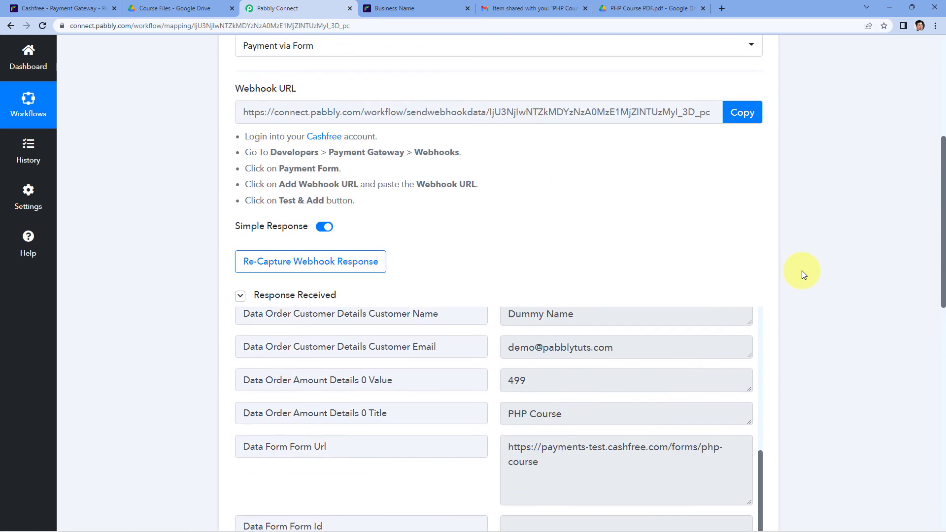
{"action": "scroll", "coordinate": [802, 270], "scroll_direction": "up", "scroll_amount": 6}
{"action": "left_click", "coordinate": [761, 206]}
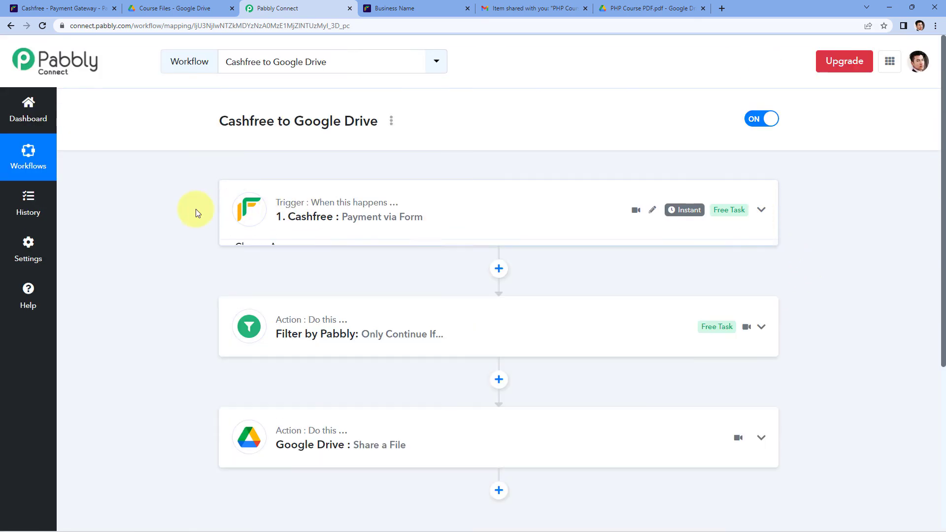
{"action": "scroll", "coordinate": [187, 210], "scroll_direction": "down", "scroll_amount": 1}
{"action": "scroll", "coordinate": [179, 211], "scroll_direction": "up", "scroll_amount": 1}
Step: Copy the php-course payment form link from Cashfree and load it in the browser
{"action": "left_click", "coordinate": [49, 8]}
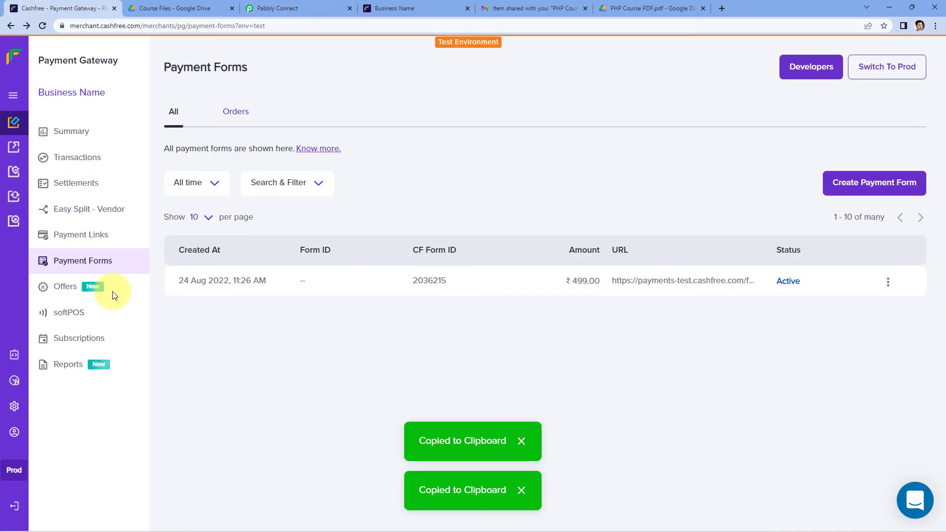
{"action": "left_click", "coordinate": [758, 283]}
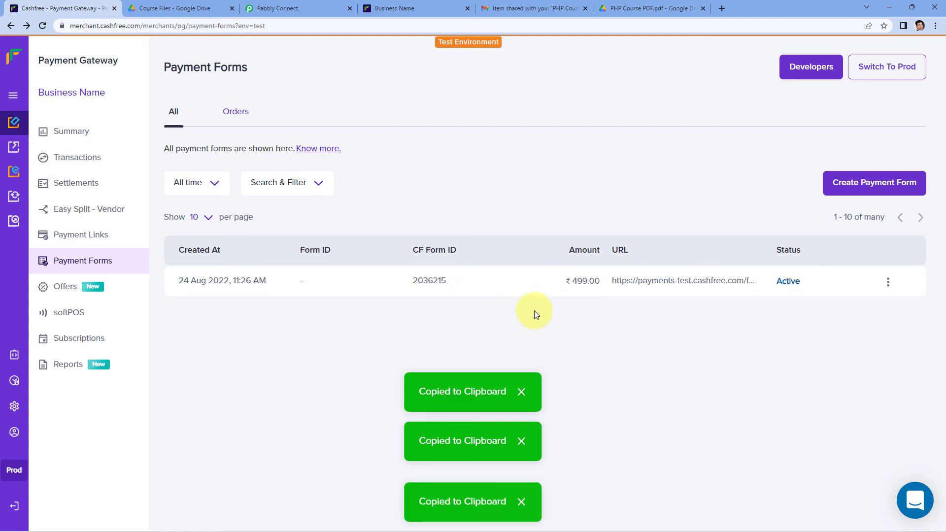
{"action": "left_click", "coordinate": [394, 9]}
{"action": "left_click", "coordinate": [367, 27]}
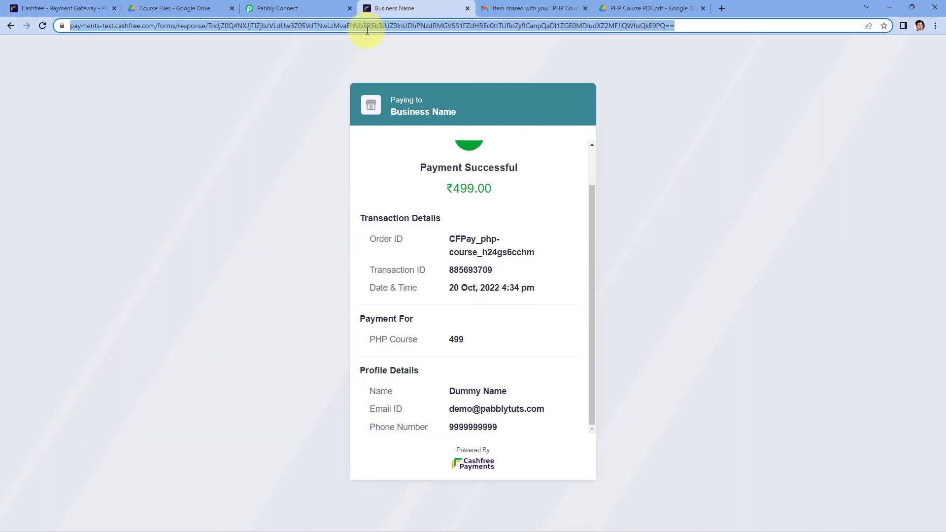
{"action": "key", "text": "ctrl+v"}
{"action": "key", "text": "Return"}
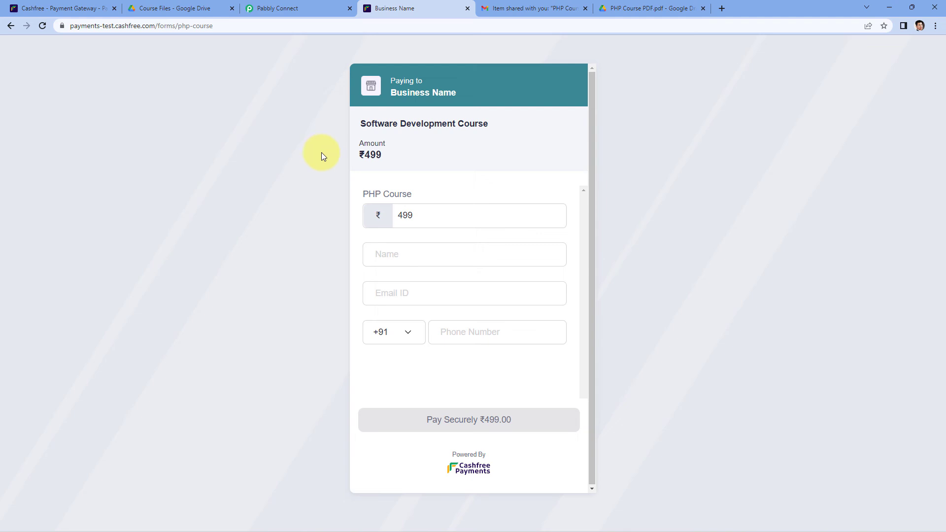
Step: Fill in the test customer's name, e-mail and phone number, then submit the form
{"action": "left_click", "coordinate": [415, 258]}
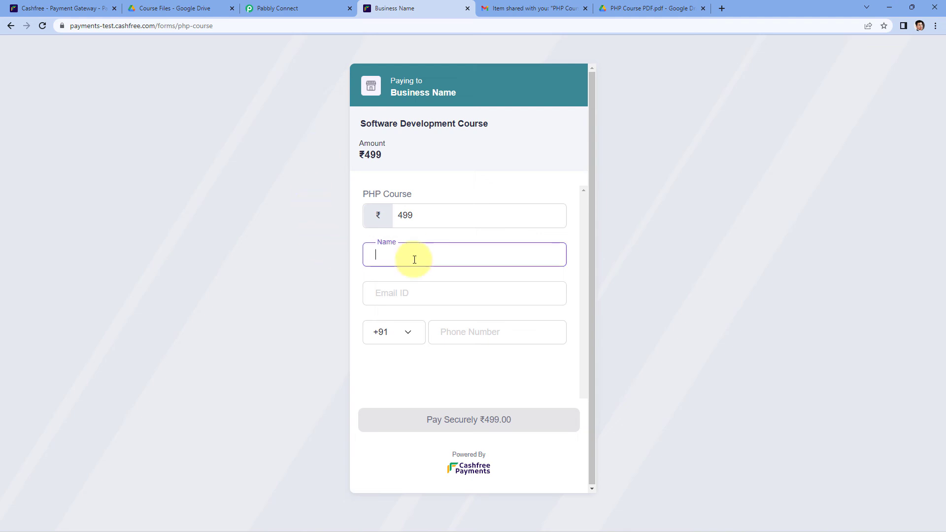
{"action": "type", "text": "Test User"}
{"action": "key", "text": "Tab"}
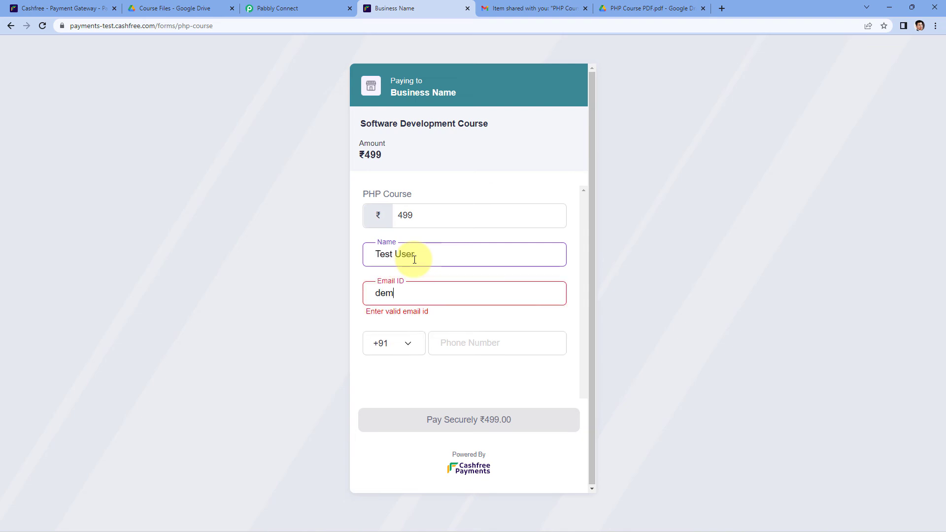
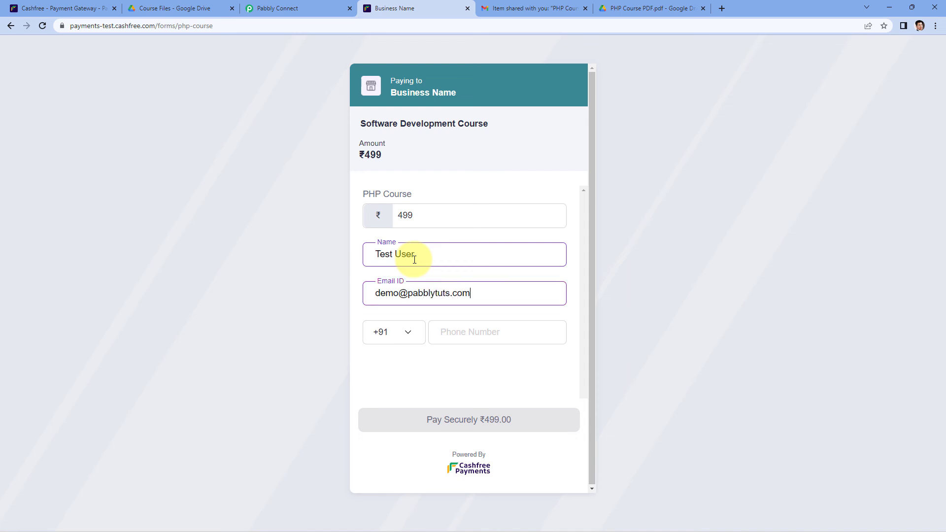
{"action": "key", "text": "Tab"}
{"action": "type", "text": "9"}
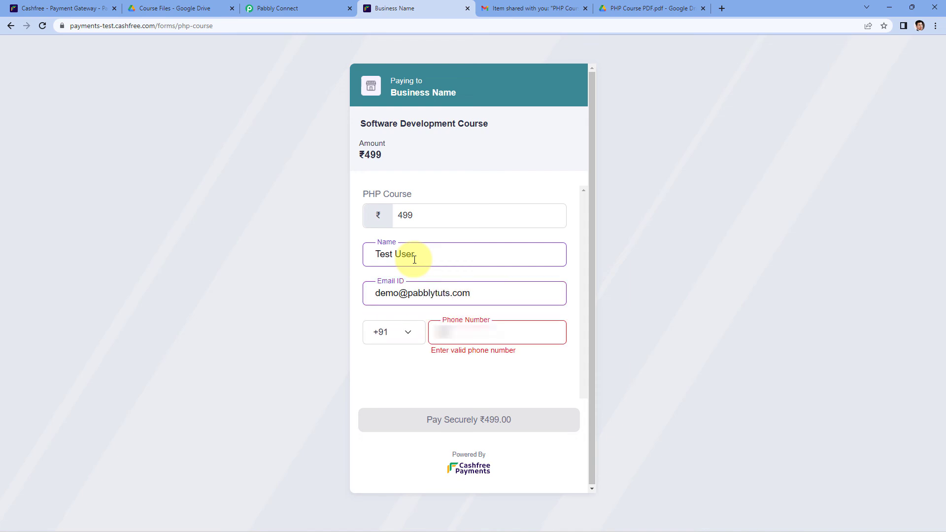
{"action": "type", "text": "876543210"}
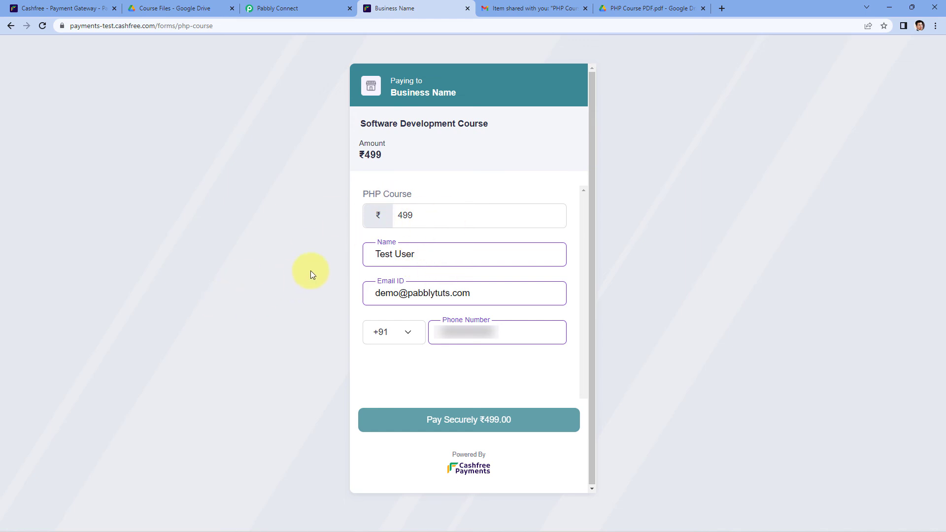
{"action": "left_click", "coordinate": [473, 422]}
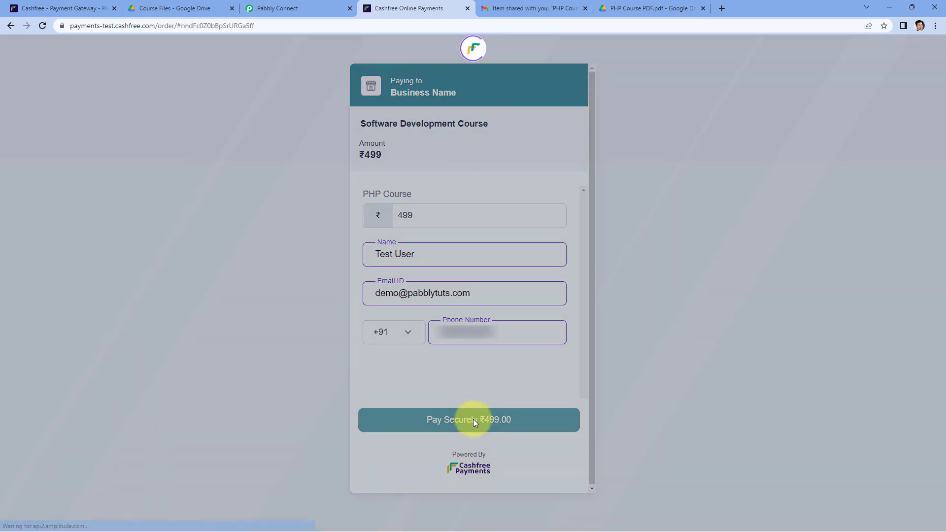
Step: Pay ₹499 with the VISA test card, enter the OTP and simulate a successful payment
{"action": "left_click", "coordinate": [779, 434]}
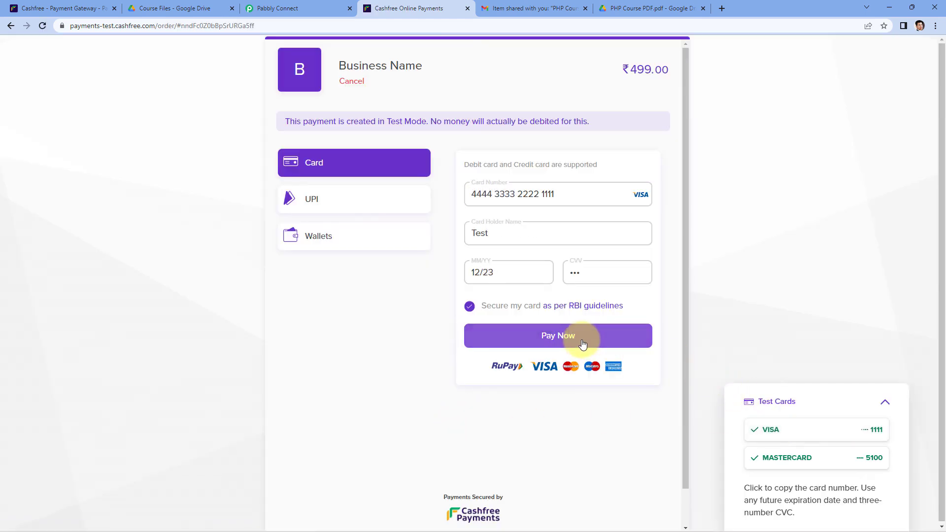
{"action": "left_click", "coordinate": [588, 339]}
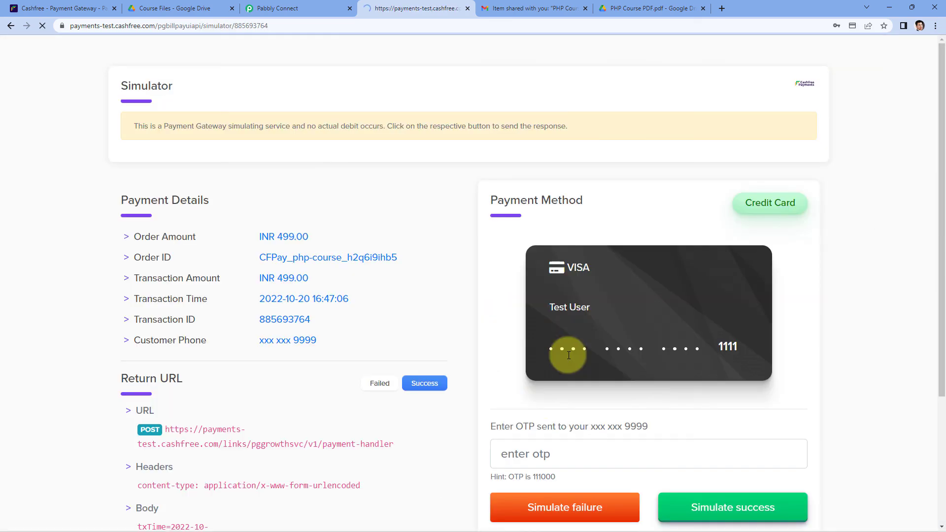
{"action": "left_click", "coordinate": [530, 442]}
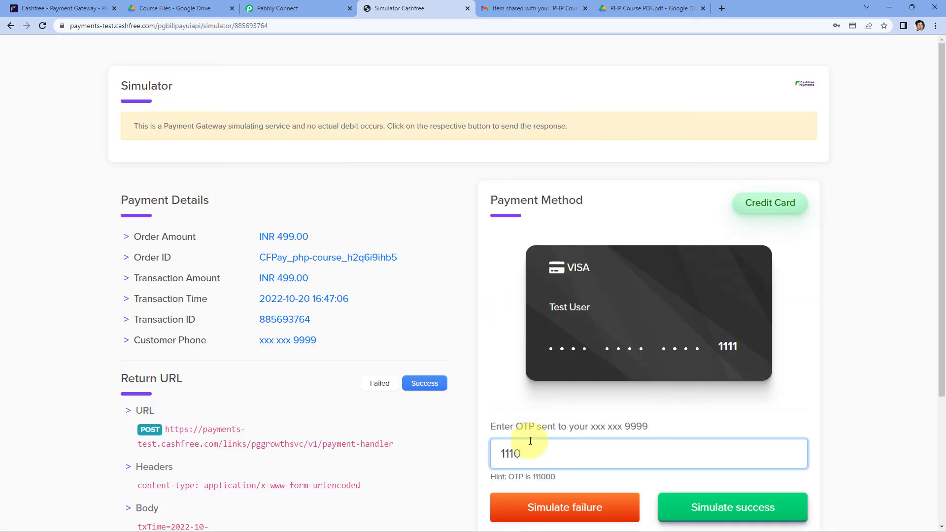
{"action": "left_click", "coordinate": [704, 508]}
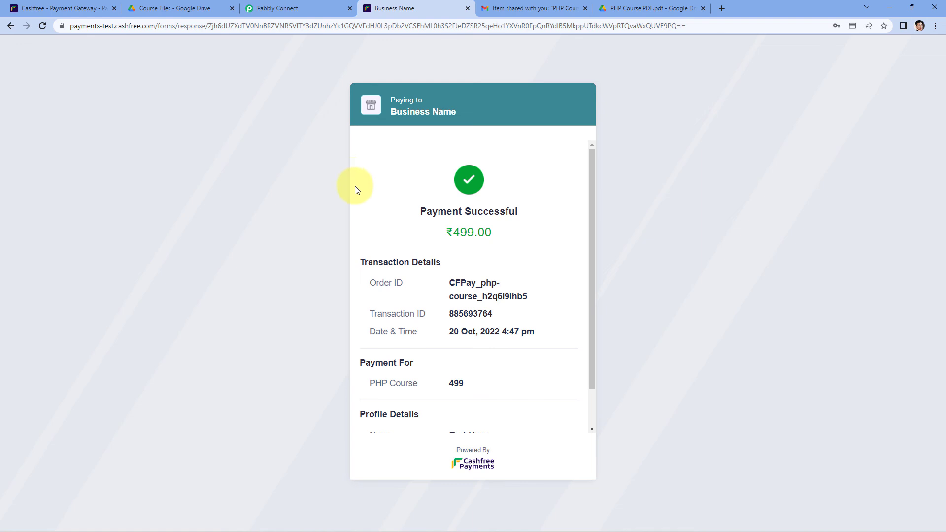
Step: Open the new 4:47 PM PHP Course PDF.pdf share email in Gmail, then return to Pabbly
{"action": "left_click", "coordinate": [539, 8]}
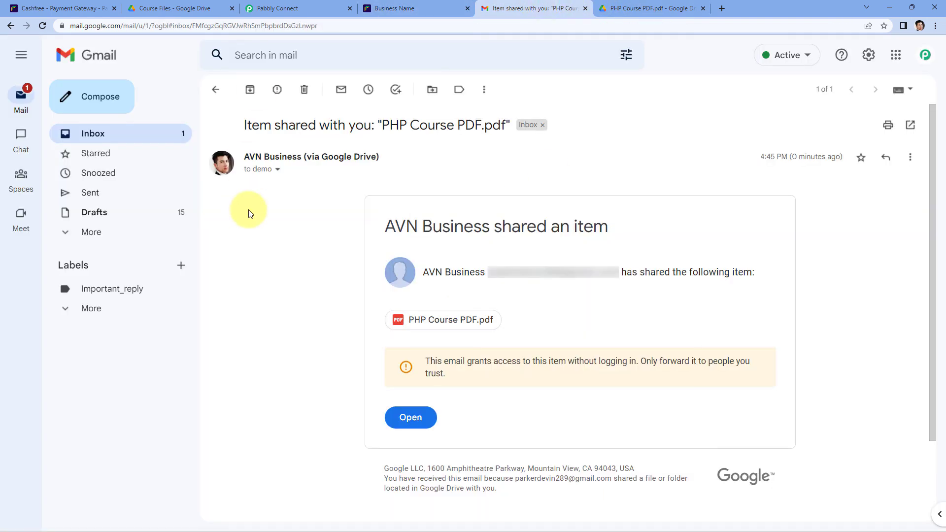
{"action": "left_click", "coordinate": [216, 90]}
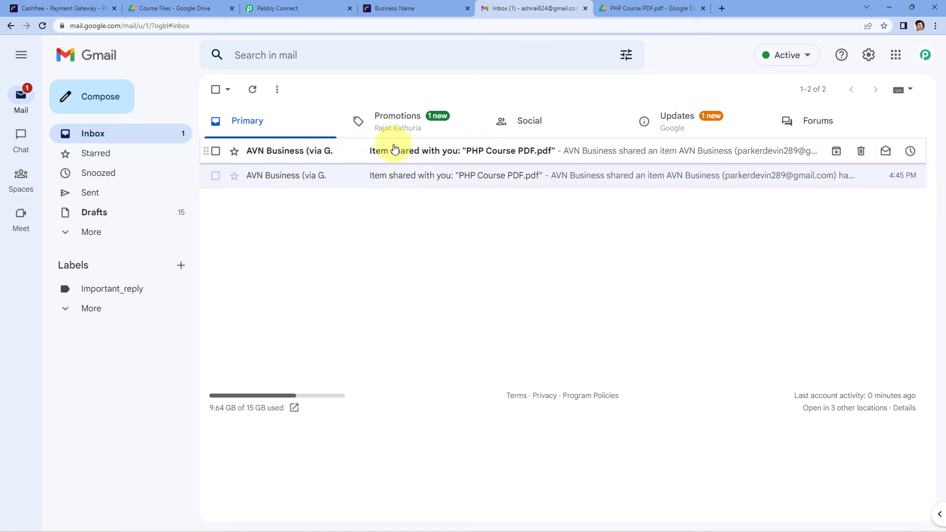
{"action": "left_click", "coordinate": [377, 150]}
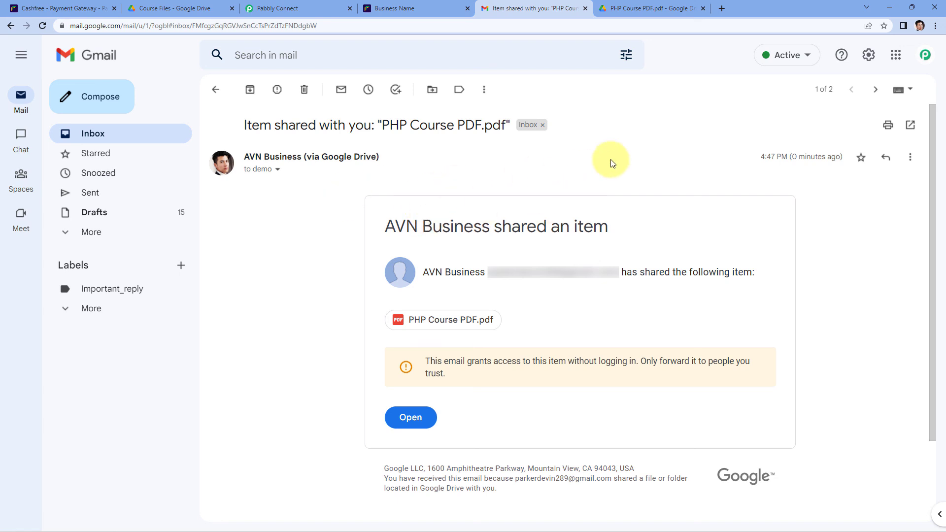
{"action": "left_click", "coordinate": [224, 94]}
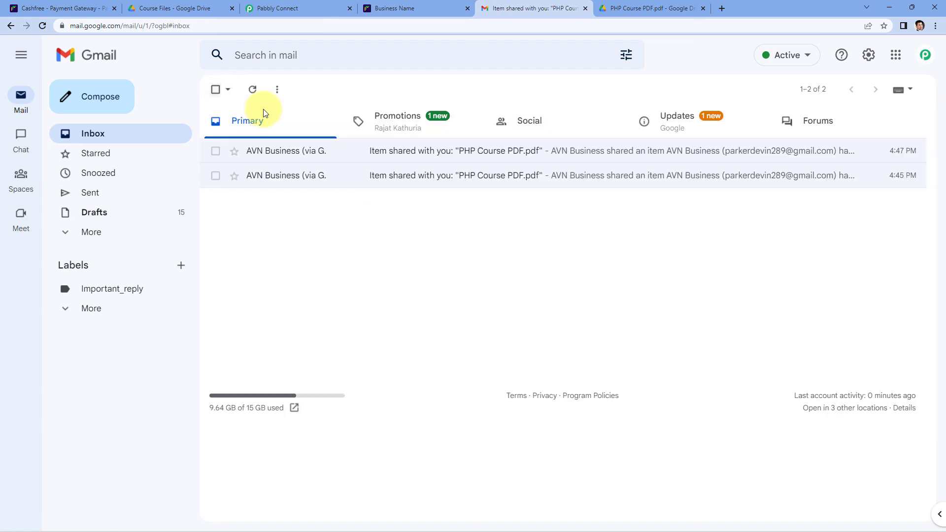
{"action": "left_click", "coordinate": [296, 9]}
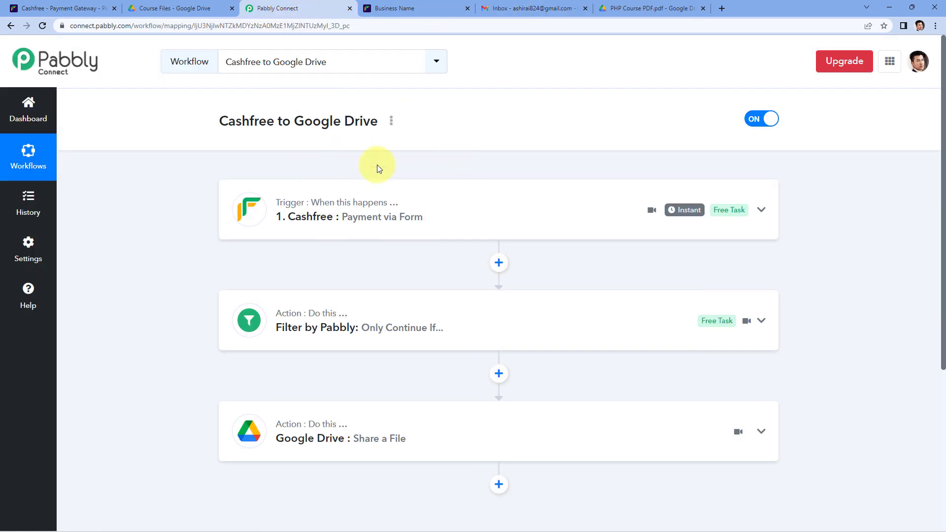